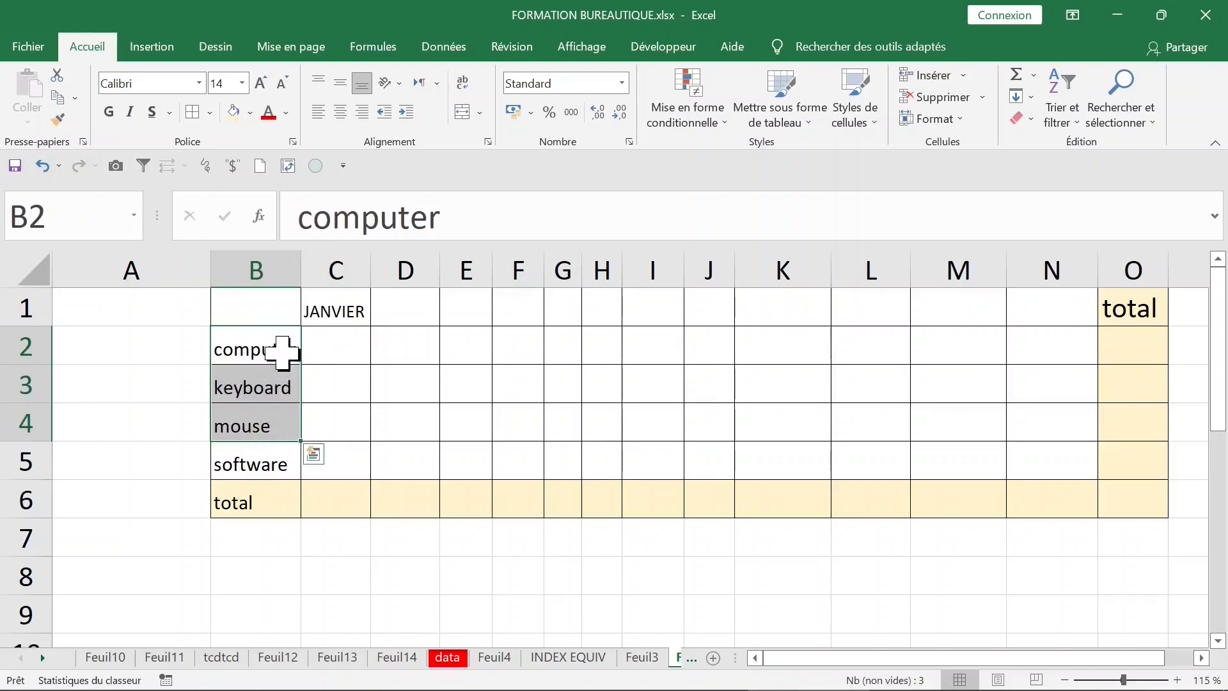
left_click(274, 387)
left_click(279, 353)
left_click(267, 387)
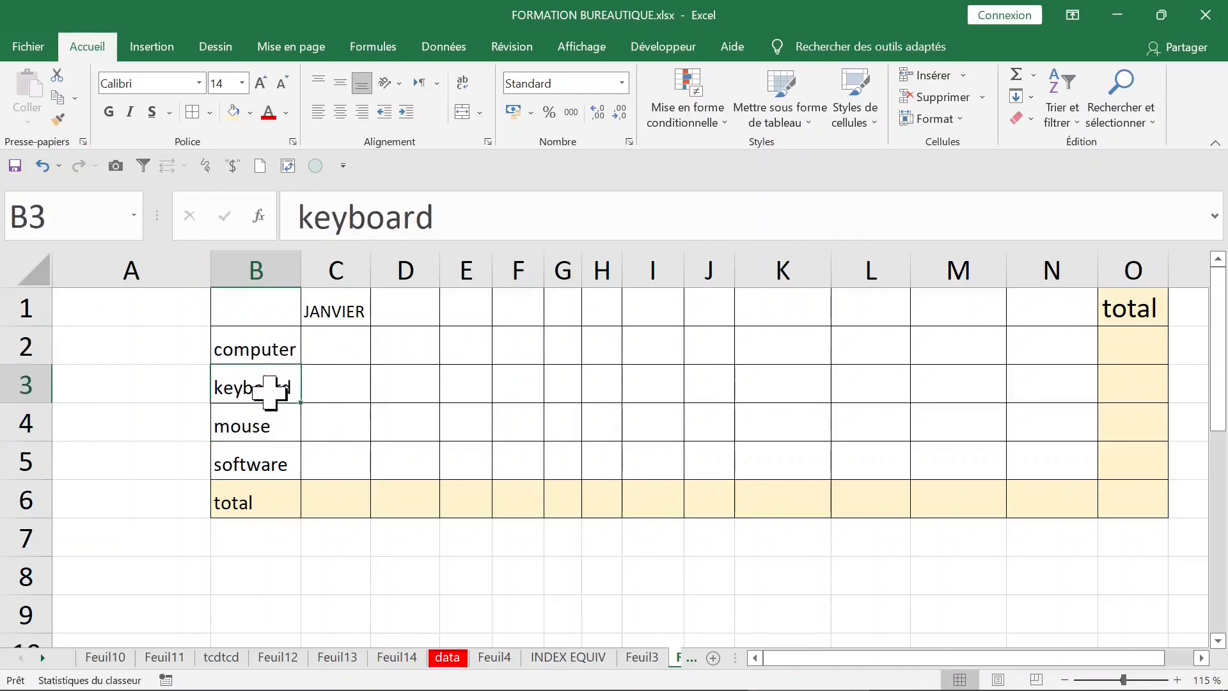
left_click(262, 421)
left_click(260, 450)
Extend the JANVIER header in C1 across to N1 as a month series ending in DÉCEMBRE.
left_click(348, 310)
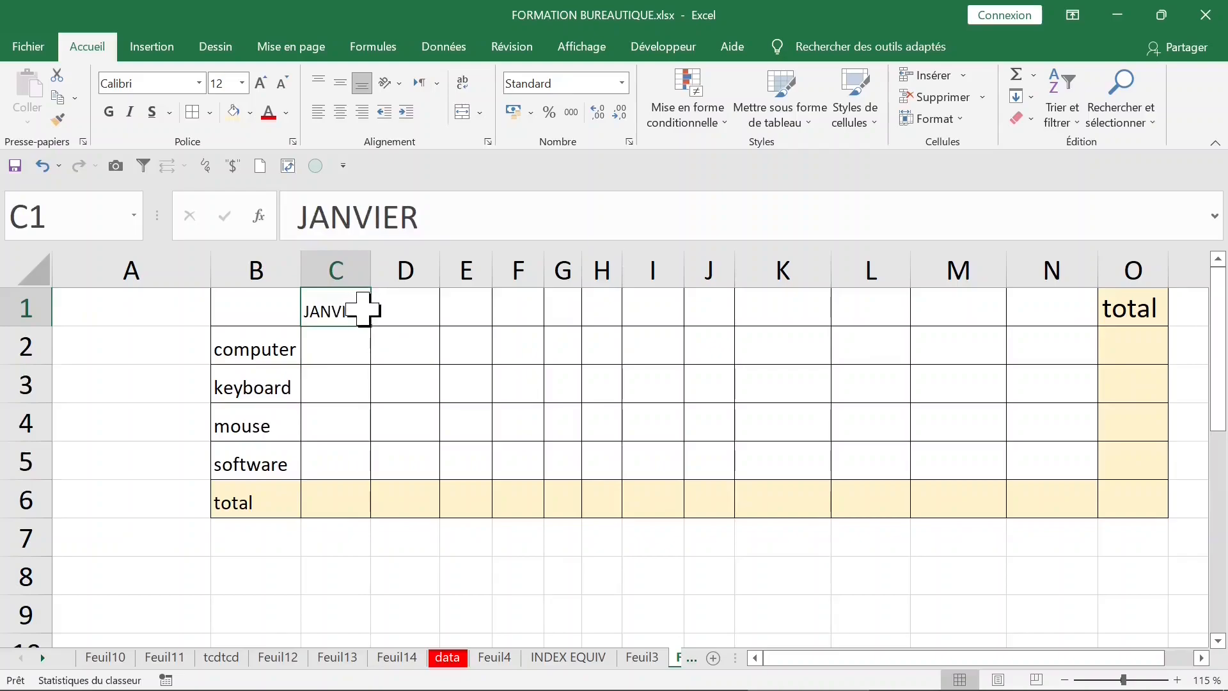
mouse_move(351, 308)
left_mouse_down()
mouse_move(976, 291)
mouse_move(1055, 301)
left_mouse_up()
left_click(421, 311)
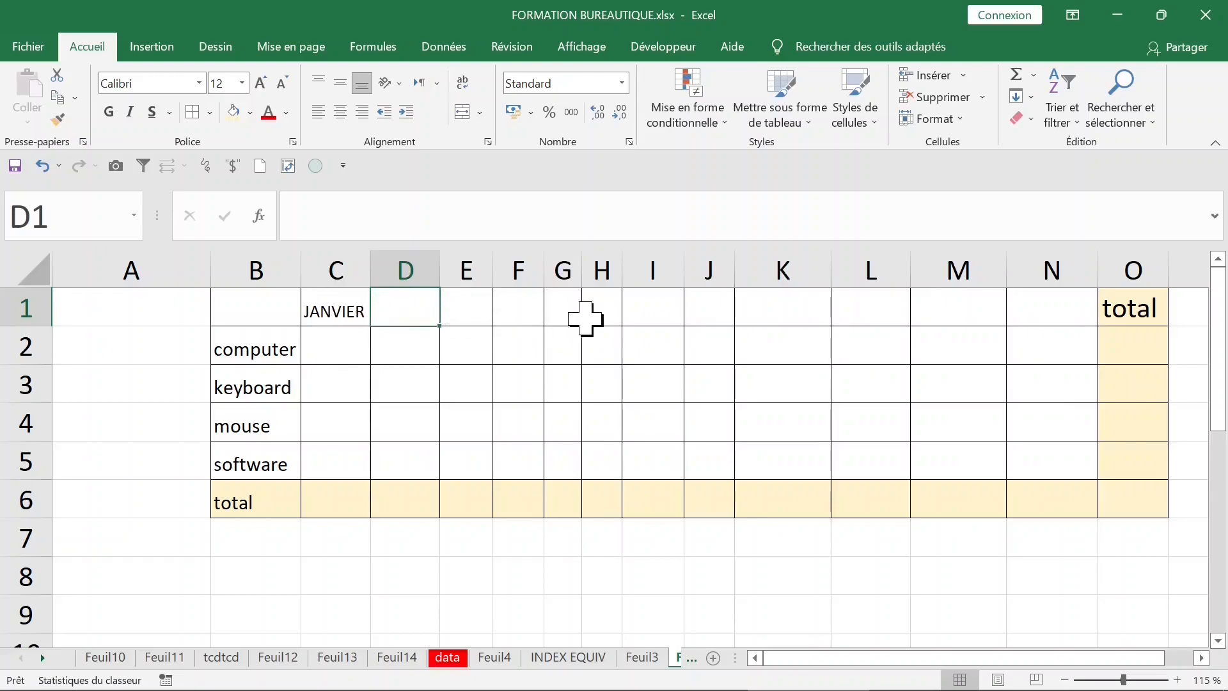
left_click(350, 313)
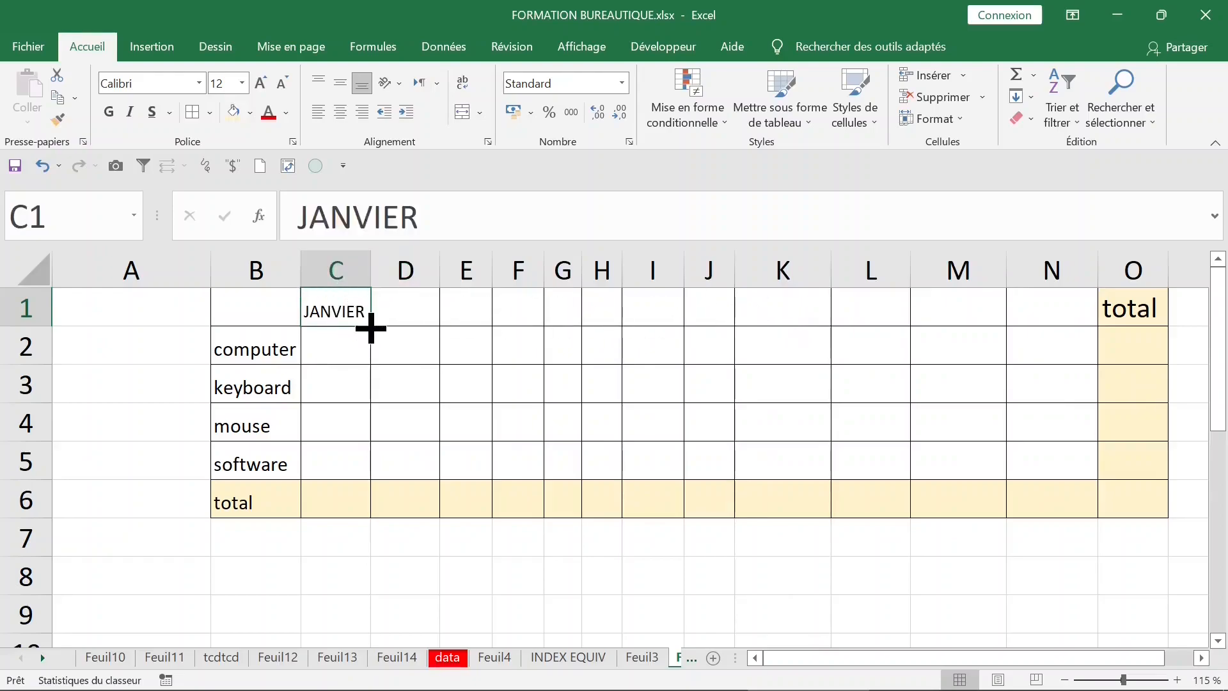
left_click_drag(371, 328, 1081, 326)
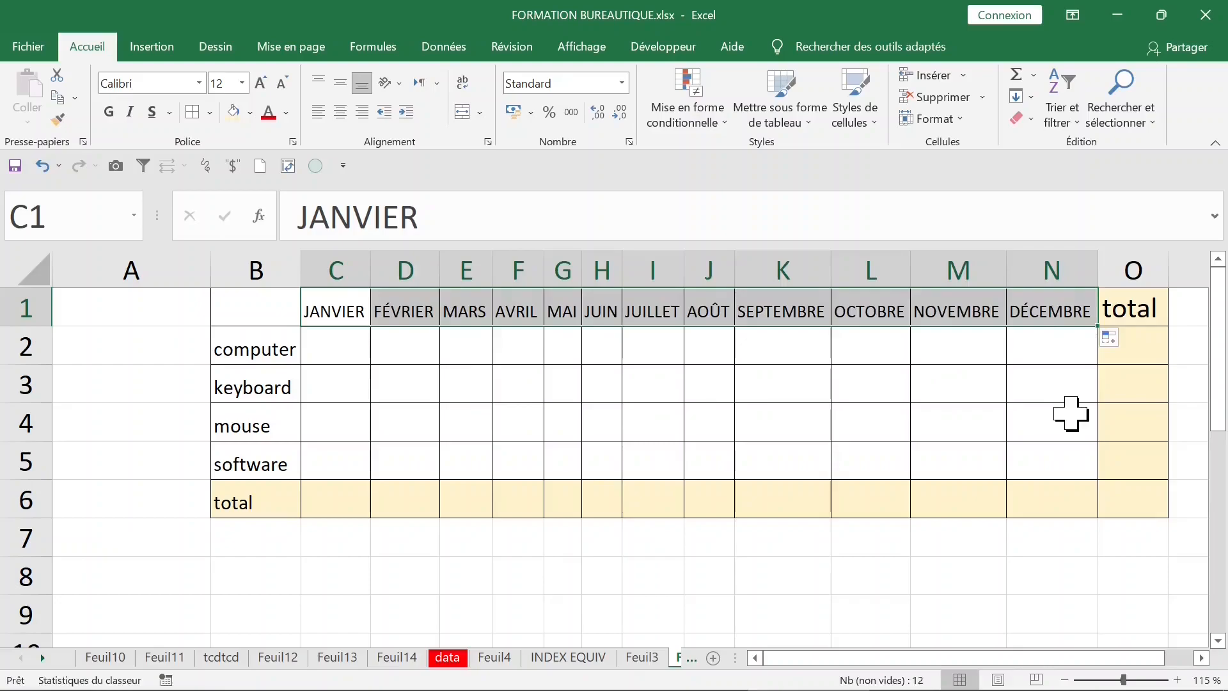
Make the month headers C1:N1 bold and give them the dark blue-grey theme font colour.
left_click(116, 118)
left_click(115, 118)
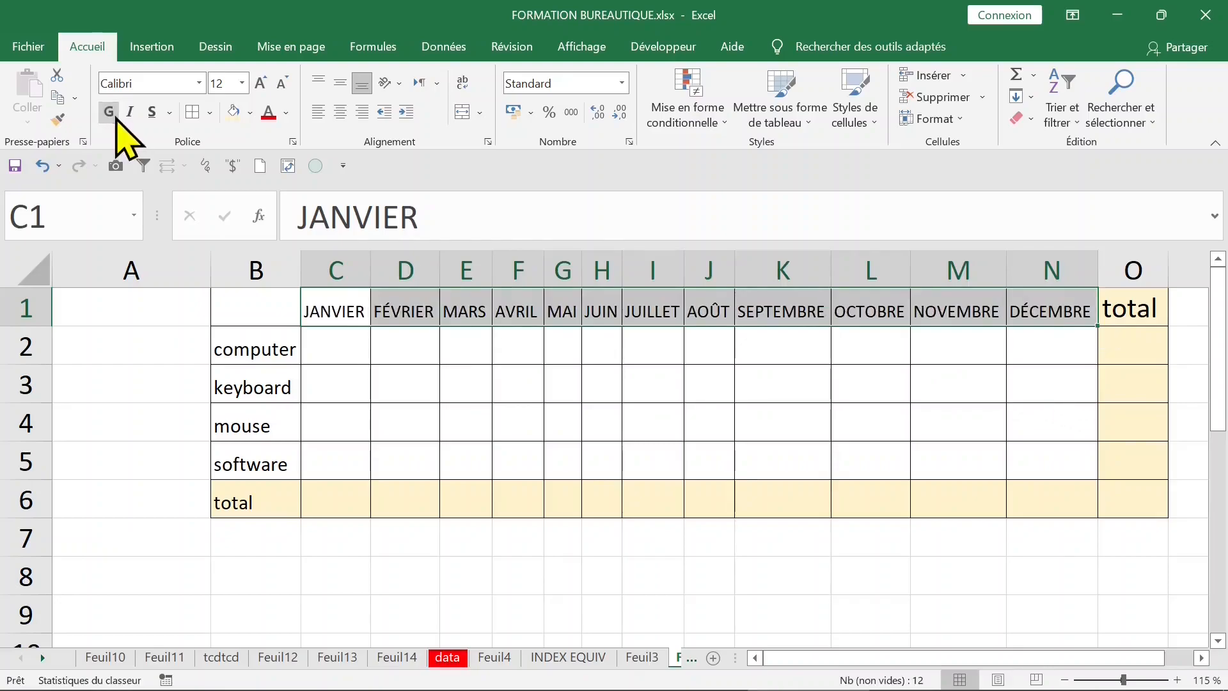
left_click(112, 114)
left_click(132, 115)
left_click(131, 115)
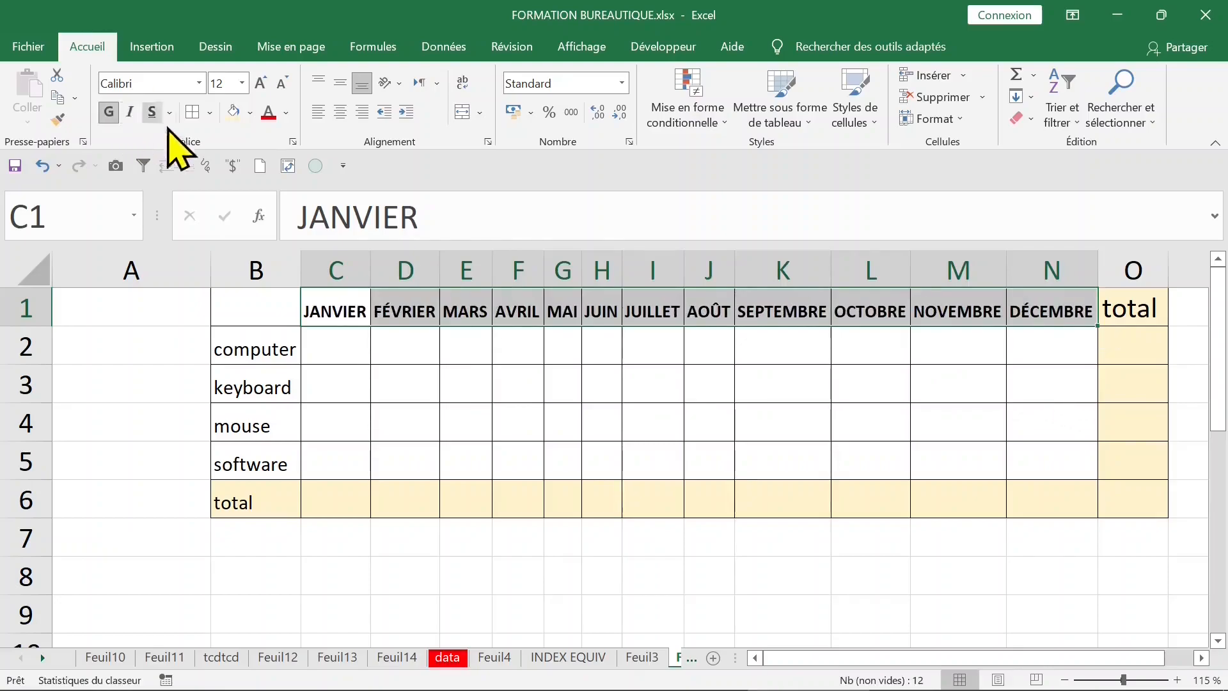
left_click(287, 114)
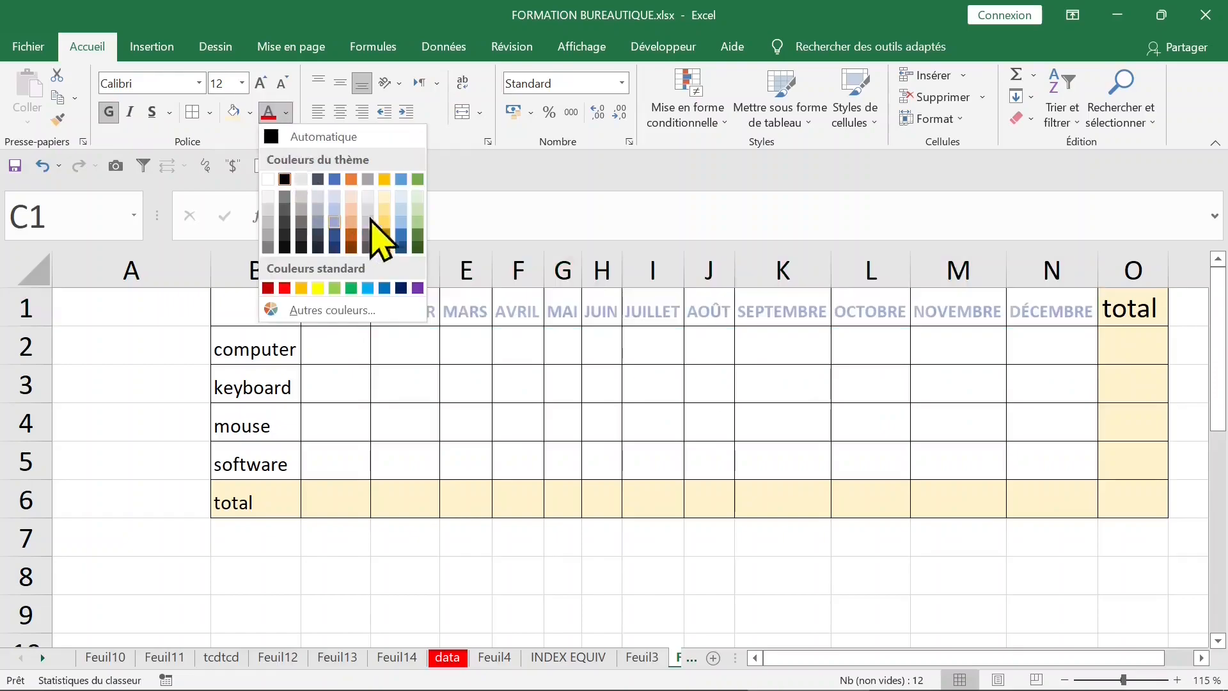
left_click(320, 181)
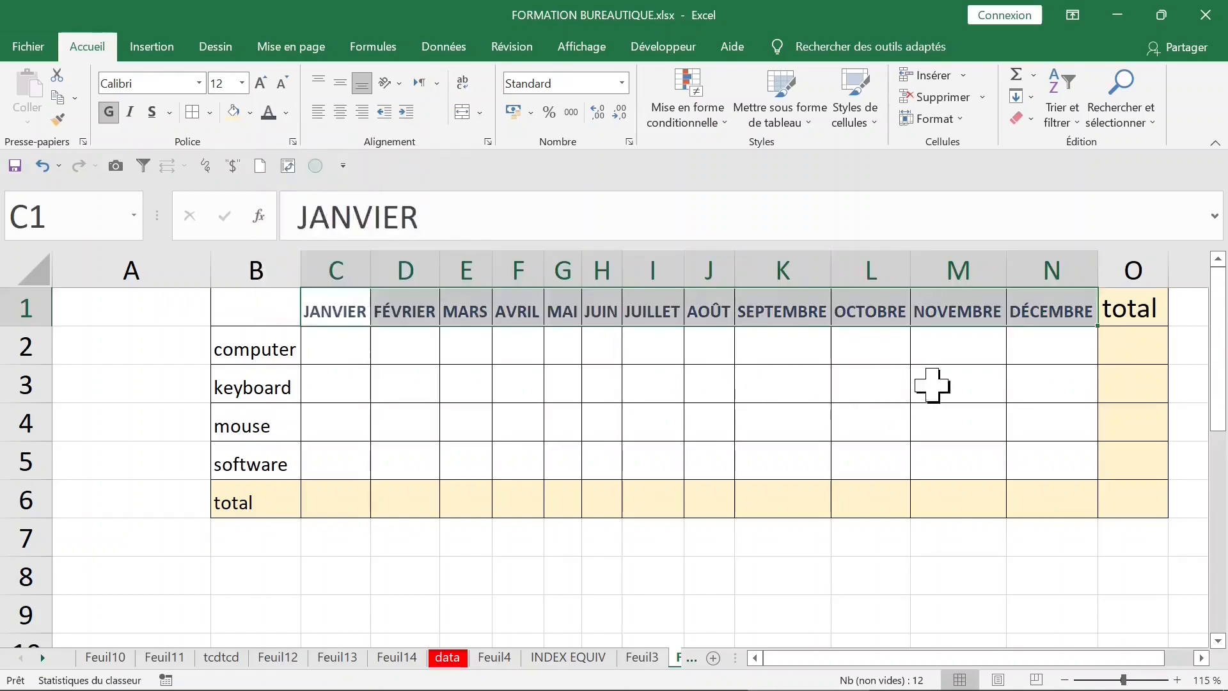
left_click(1055, 351)
left_click(1120, 349)
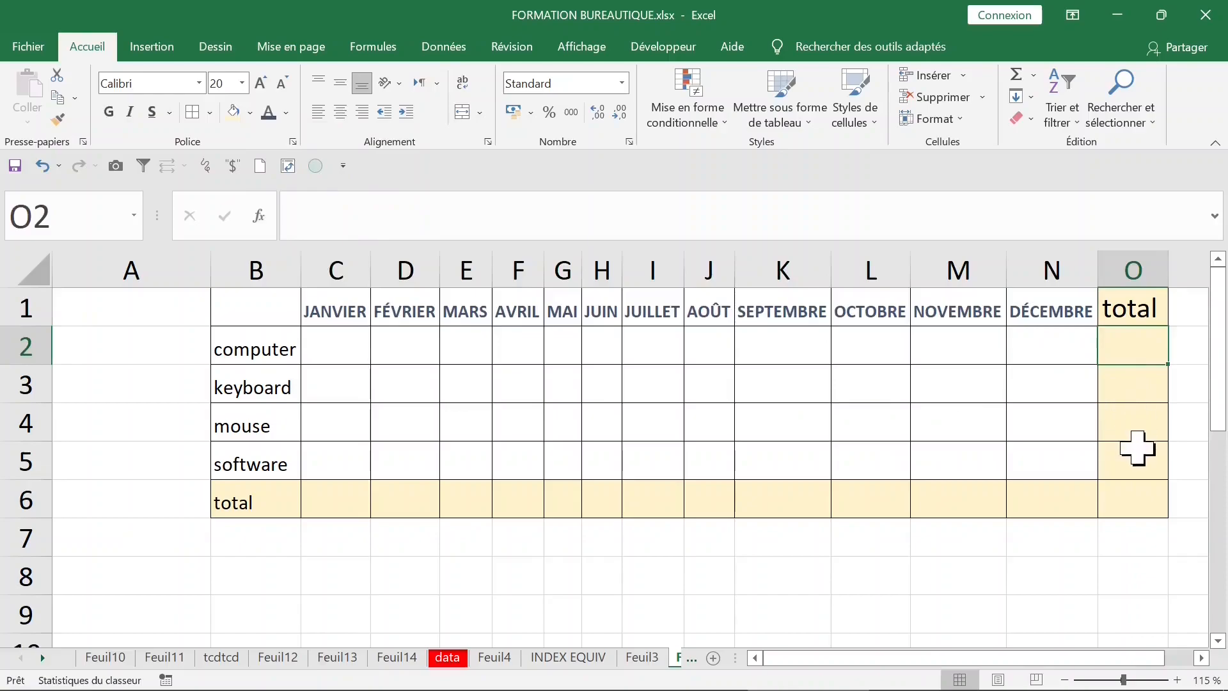
left_click(340, 344)
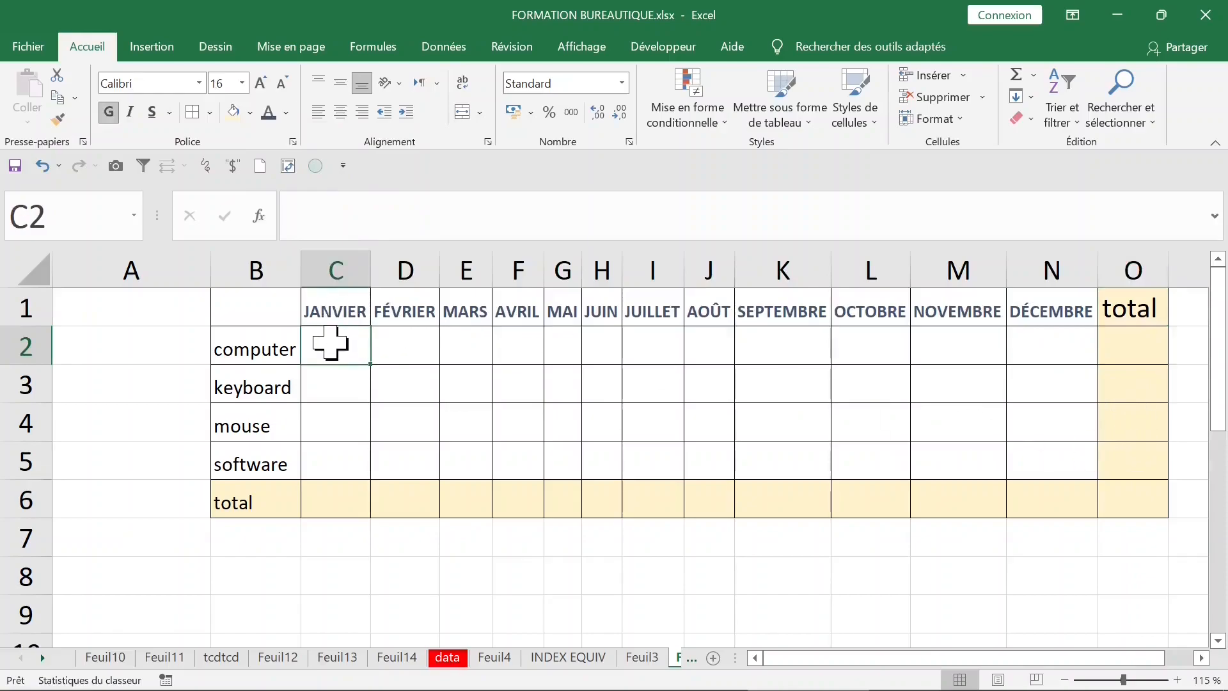
left_click_drag(283, 346, 274, 452)
left_click_drag(337, 353, 336, 462)
left_click_drag(403, 348, 406, 461)
left_click(478, 345)
left_click(544, 383)
left_click(709, 371)
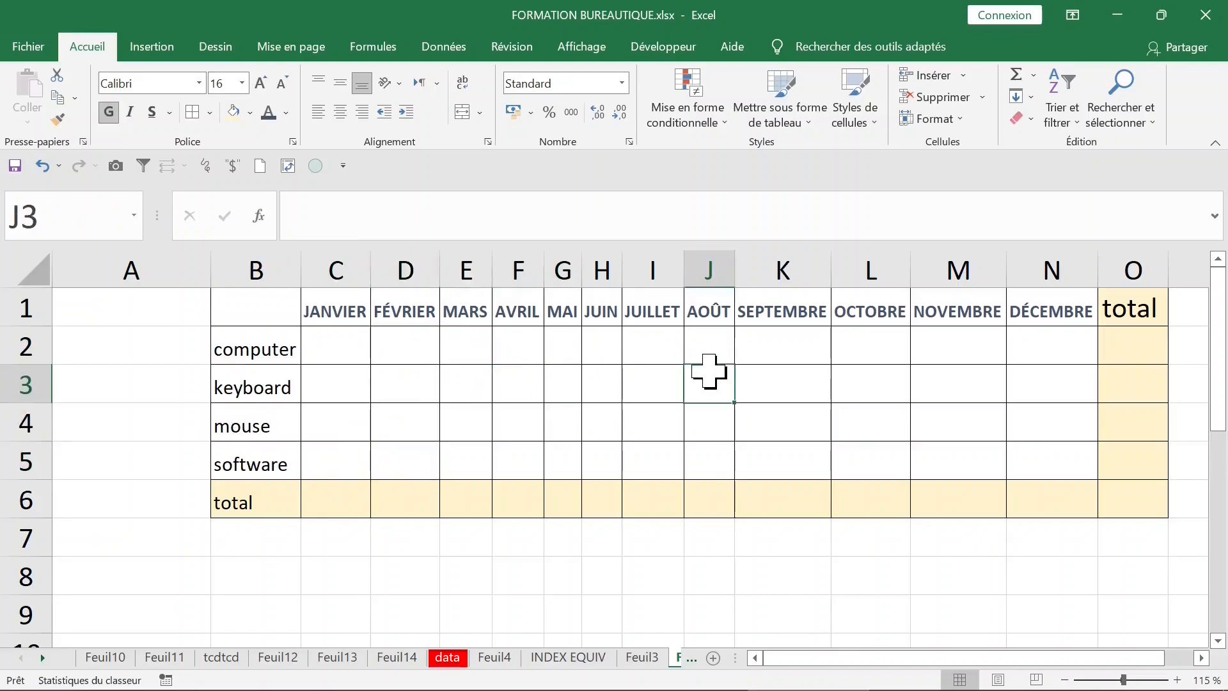
Enter the January figures for computer, keyboard, mouse and software in C2:C5: 10, 15, 14 and 10.
left_click(358, 345)
type("10")
key("Return")
type("15")
key("Return")
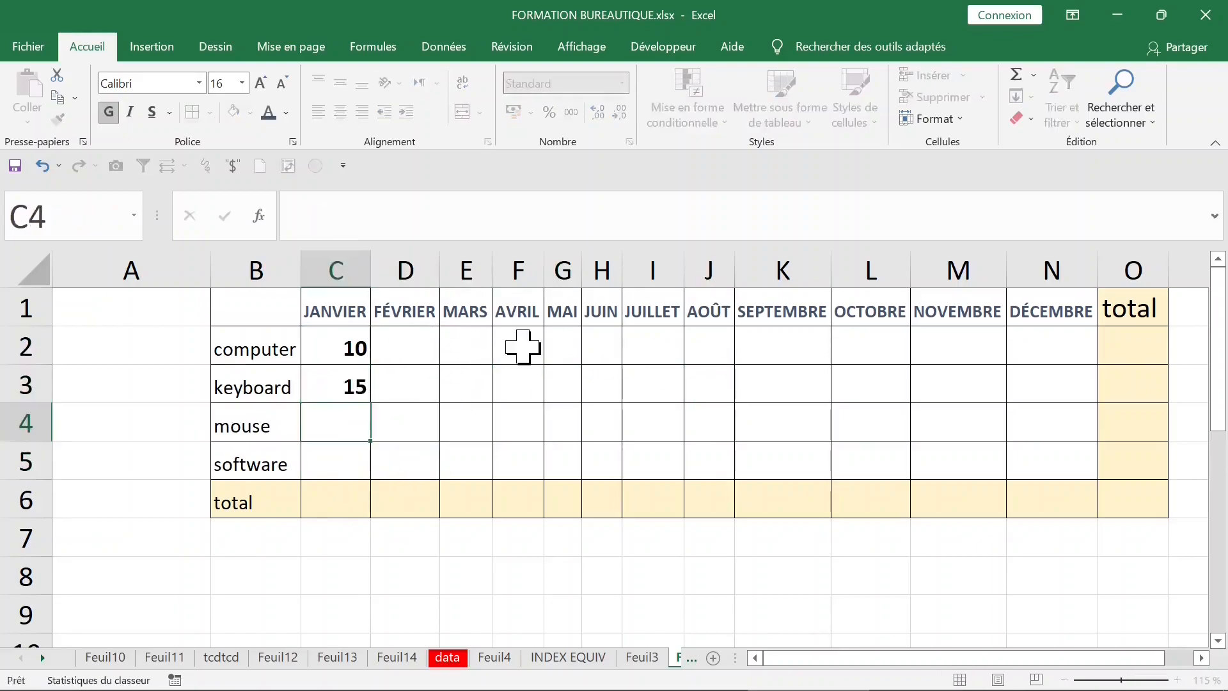
type("14")
key("Return")
type("10")
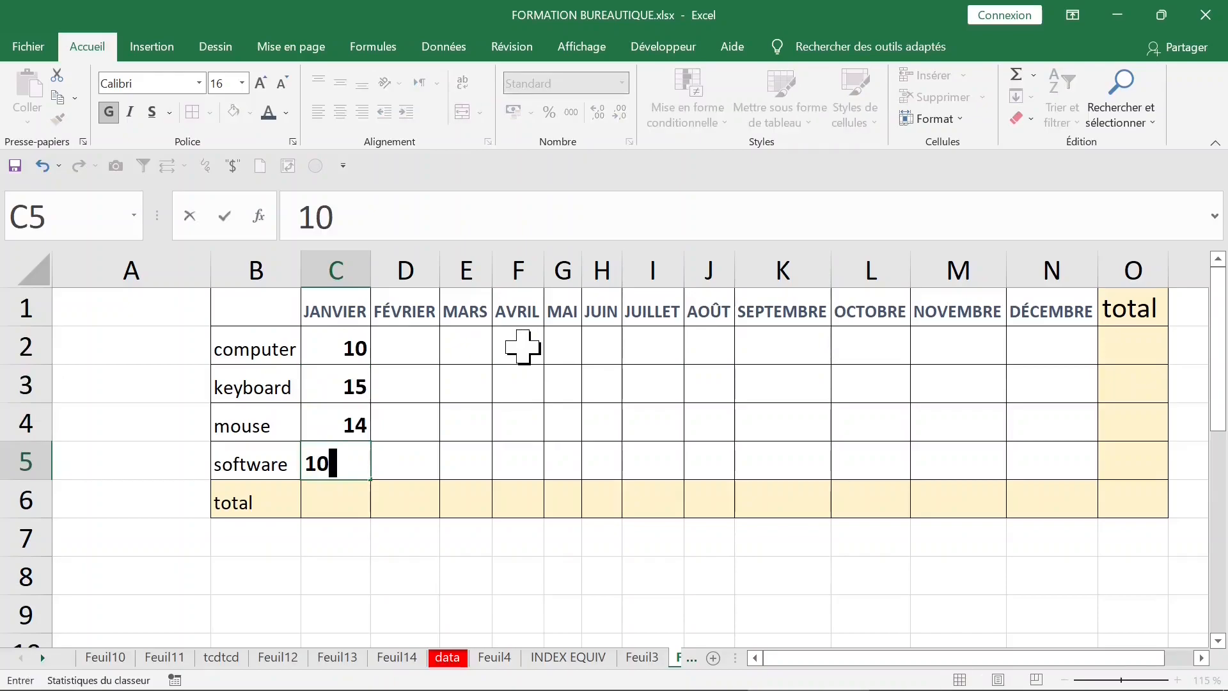
left_click(355, 499)
Select the January total cell C6 and collapse the ribbon to enlarge the sheet area.
left_click_drag(343, 356, 348, 461)
left_click(355, 496)
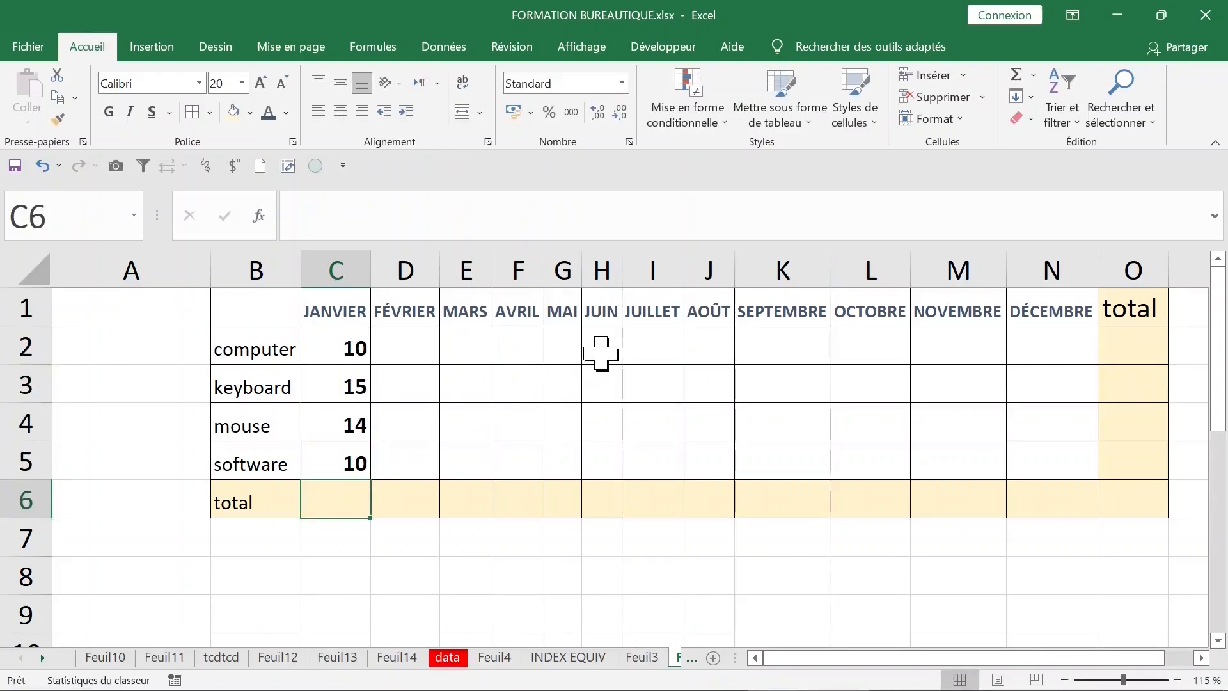
double_click(88, 52)
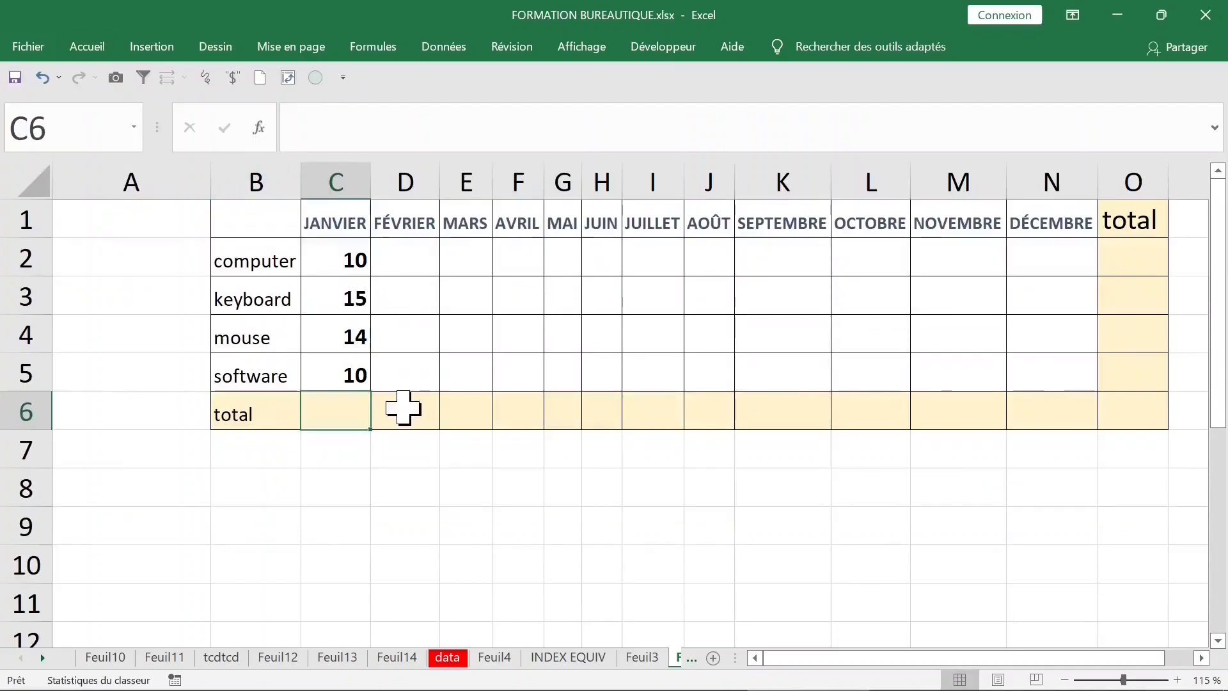
Total January in C6 with =SOMME(C2:C5) and extend the formula across the total row to O6.
type("=somme")
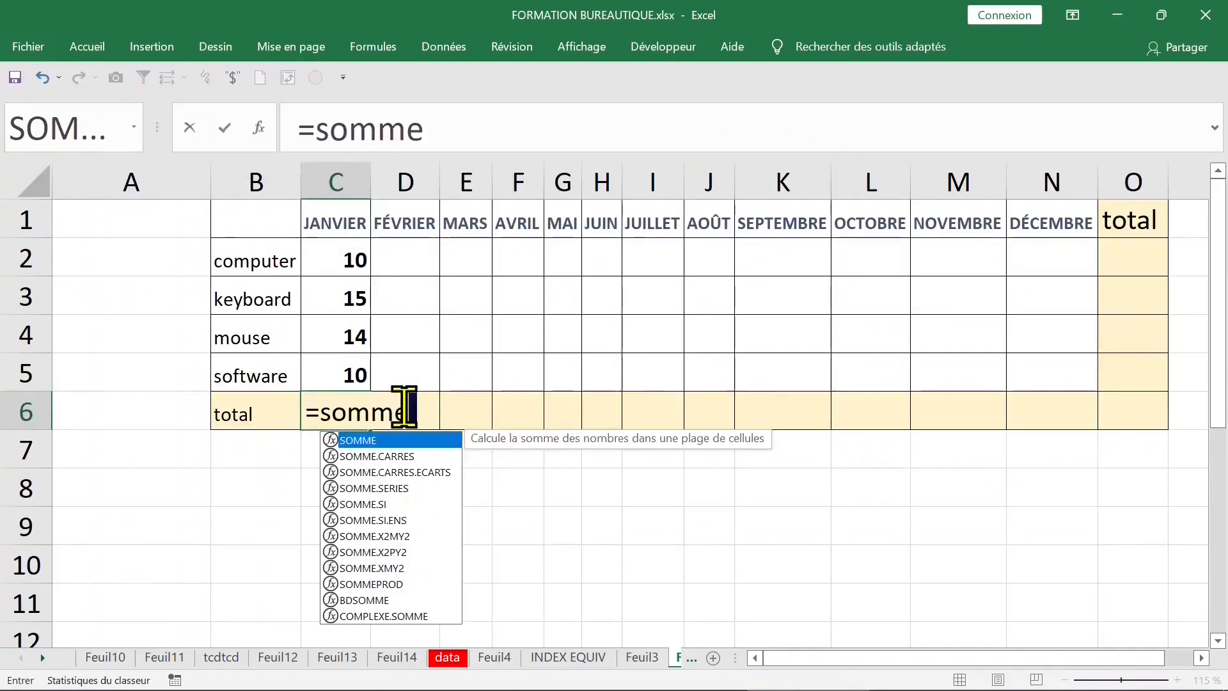
key("Tab")
left_click_drag(329, 266, 336, 374)
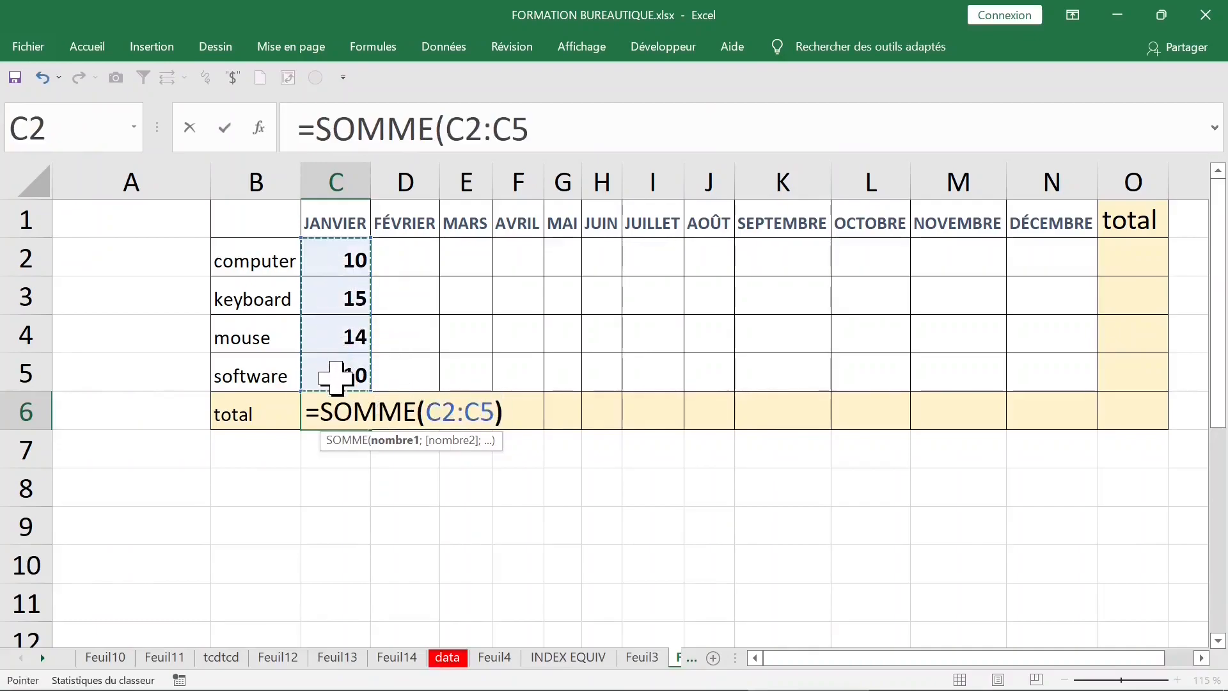
type(")")
key("ctrl+Return")
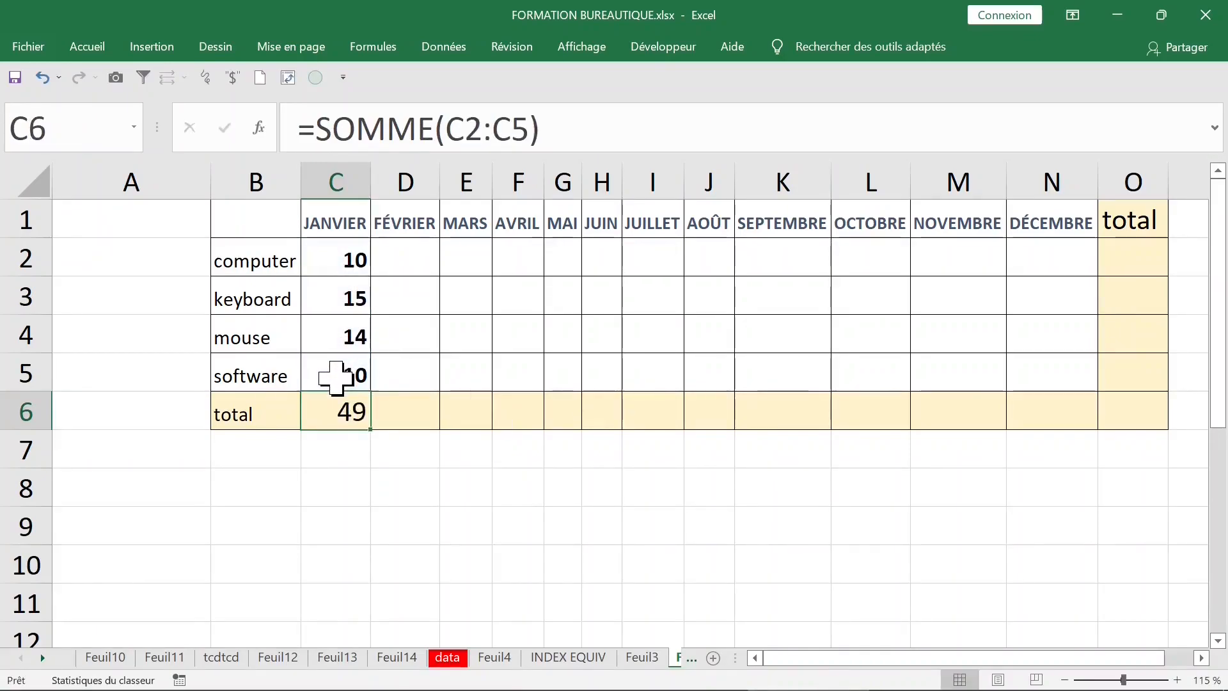
left_click_drag(370, 429, 1132, 409)
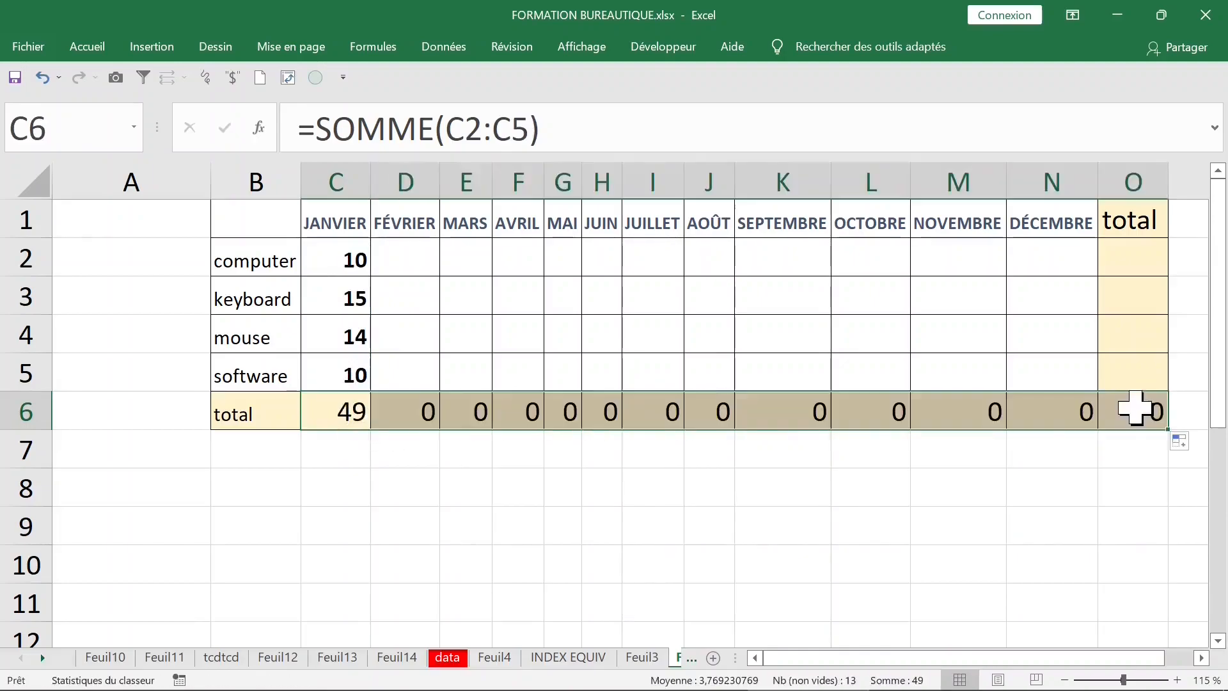
Enter trial July figures 14, 55, 7 and 8 in I2:I5, and clear them again.
left_click(472, 272)
left_click(530, 290)
left_click(710, 296)
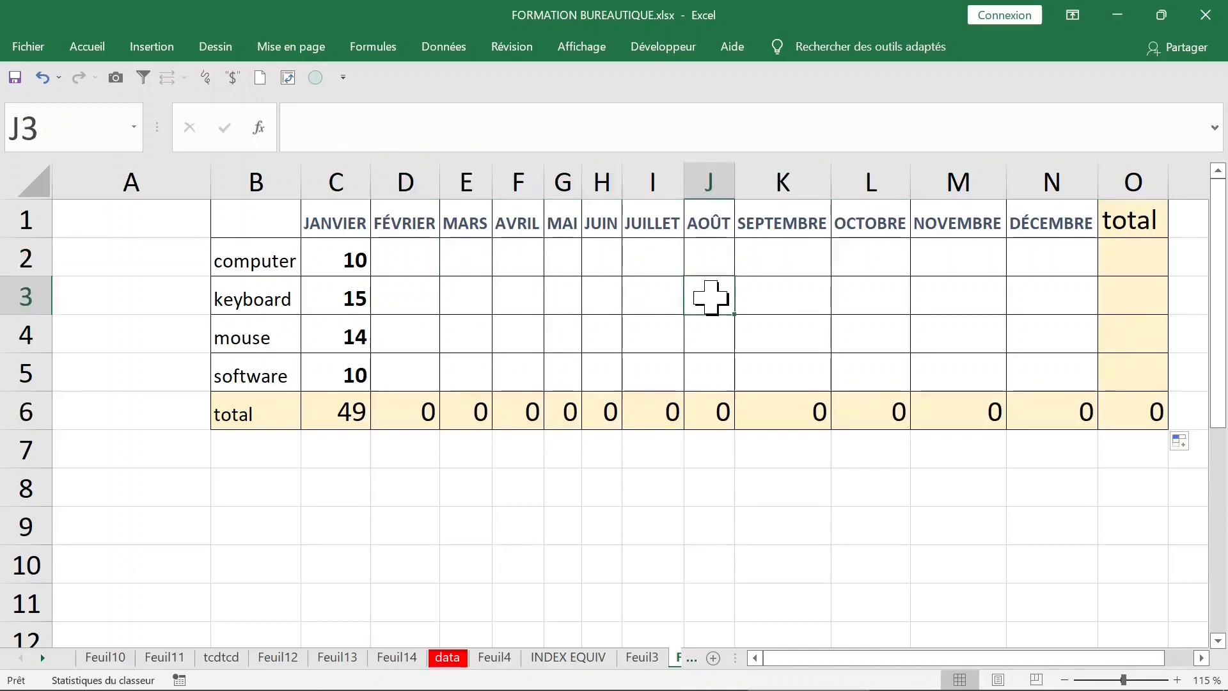
left_click(652, 259)
type("14")
key("Return")
type("55 7 8")
left_click_drag(650, 256, 668, 369)
key("Delete")
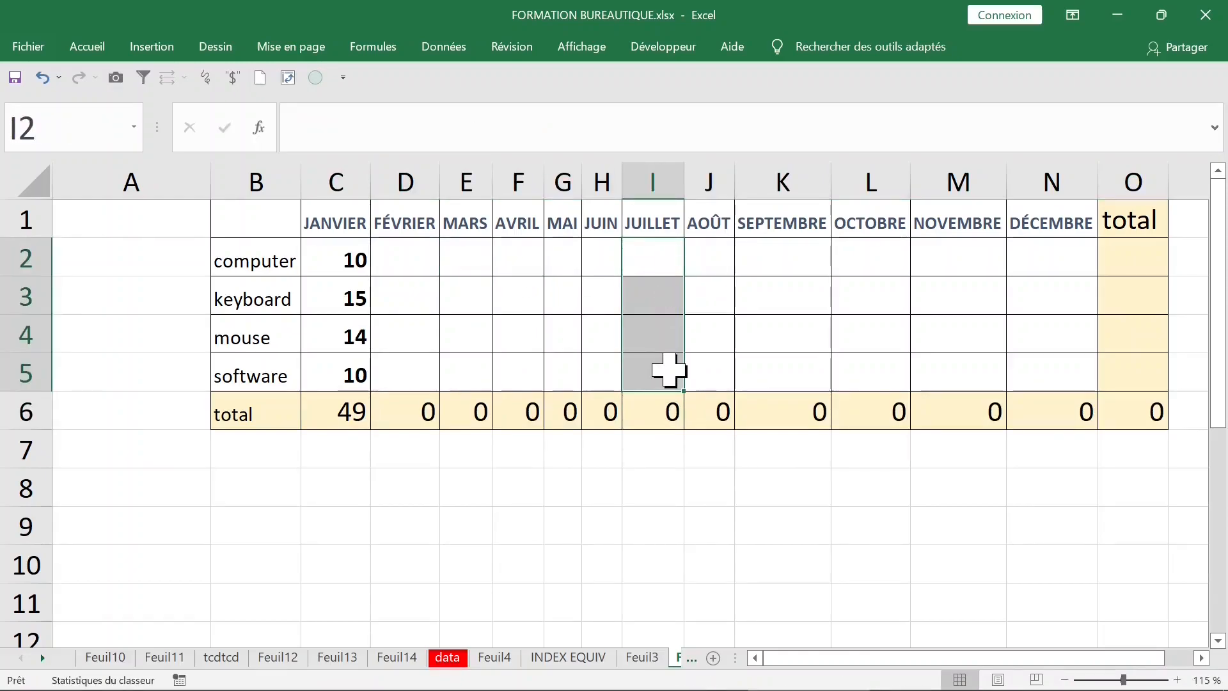
Undo the trial July entries and the SOMME formulas in the total row.
key("ctrl+z")
key("ctrl+z")
key("ctrl+z")
key("ctrl+z")
key("ctrl+z")
key("ctrl+z")
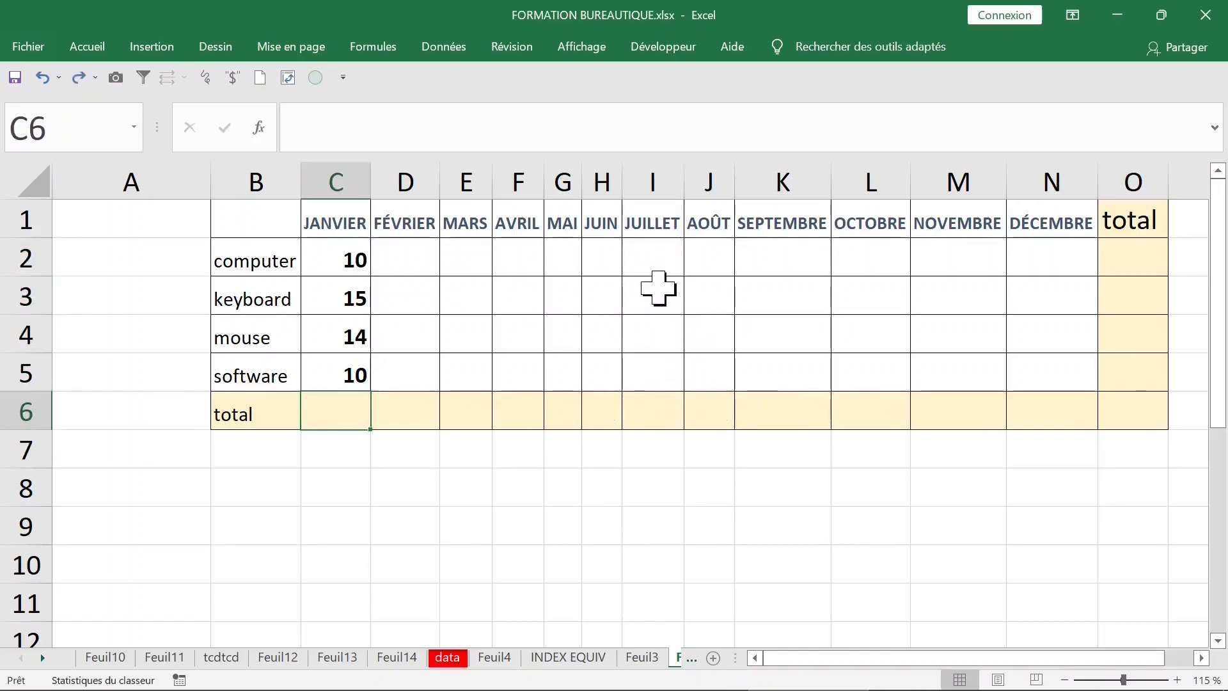
Enter the shortcut note "alt+=" in cell A1.
left_click(122, 222)
type("alt+")
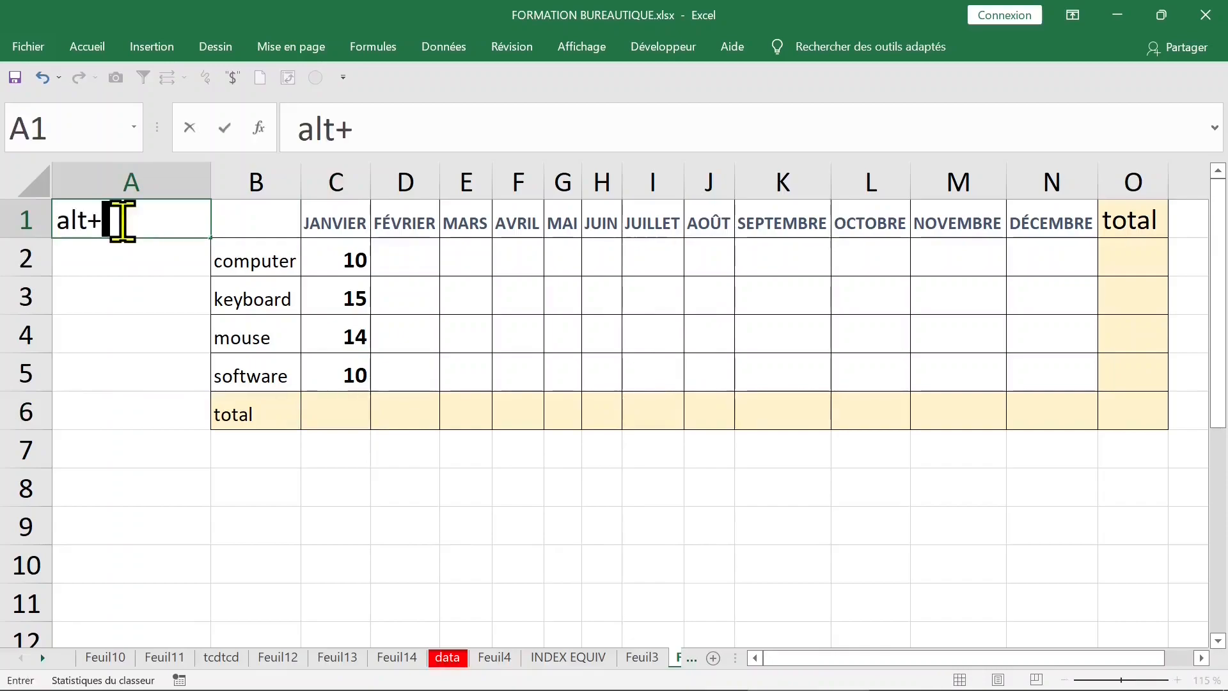
type("=")
key("Return")
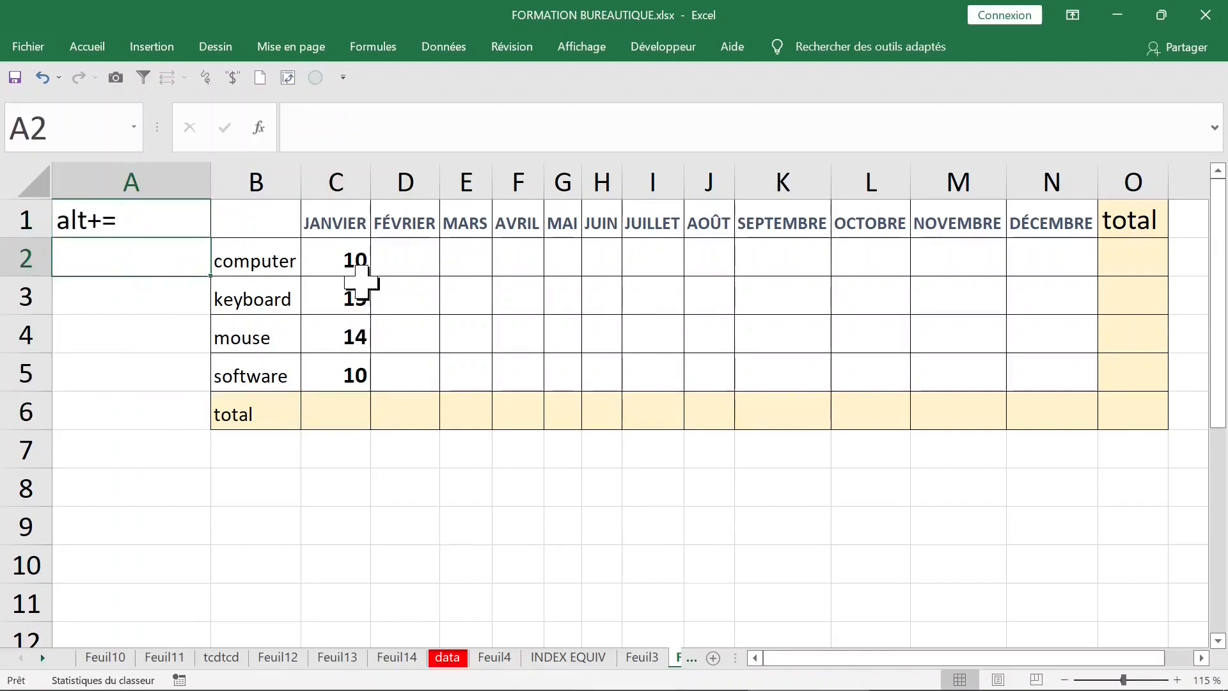
Try an AutoSum of C2:C5 in the January total cell C6, and clear the cell again.
left_click(351, 409)
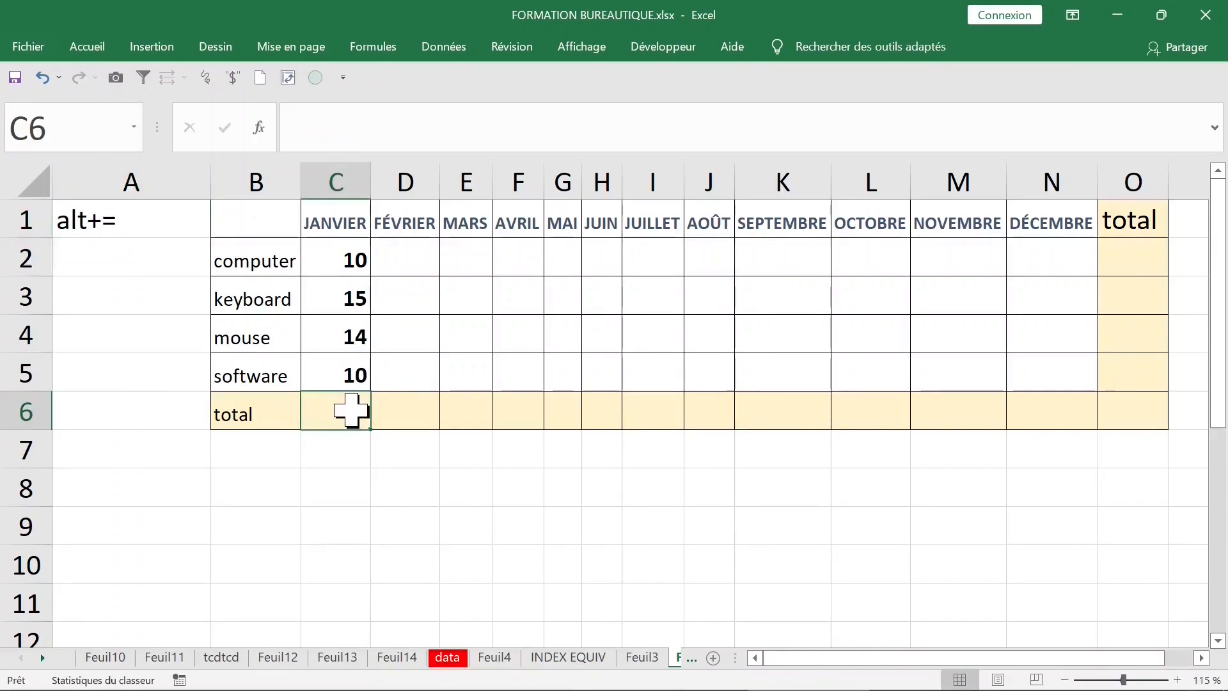
key("alt+equal")
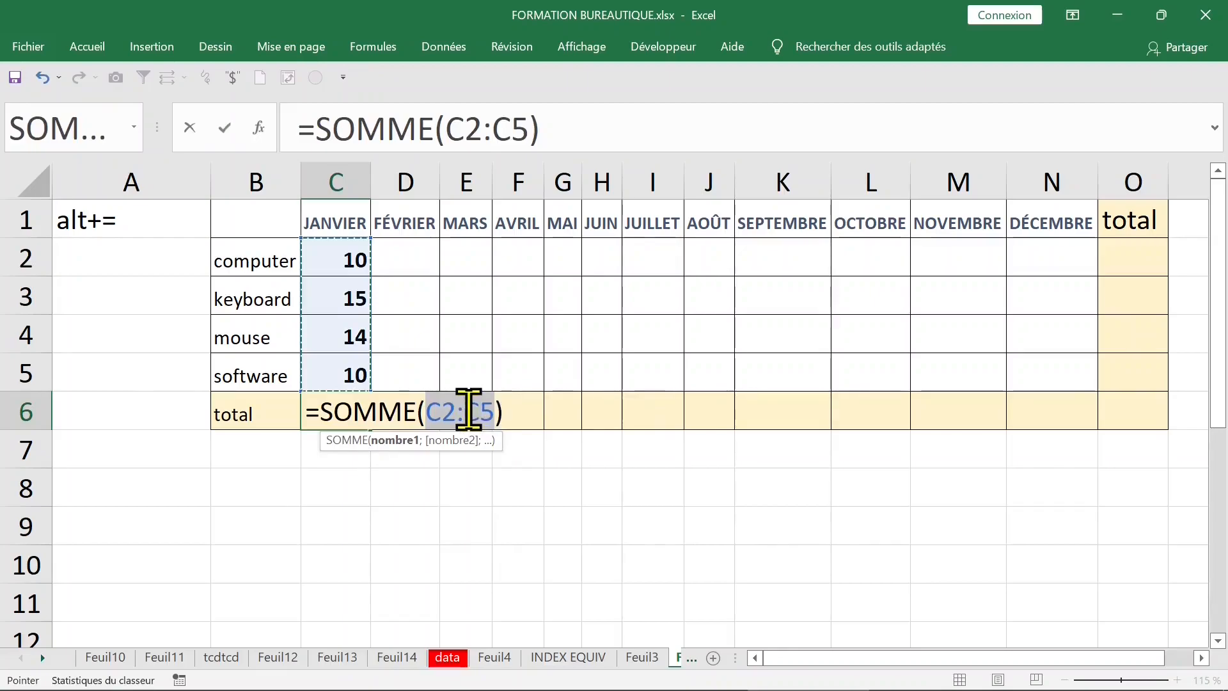
key("Return")
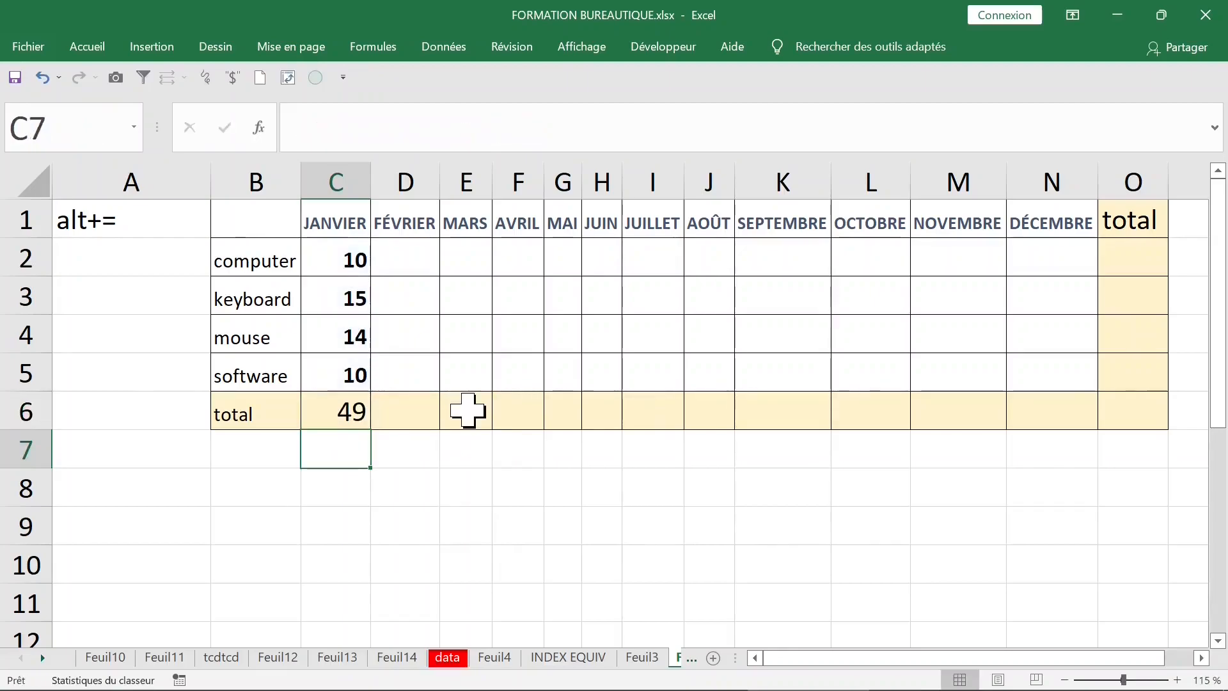
key("Up")
key("Delete")
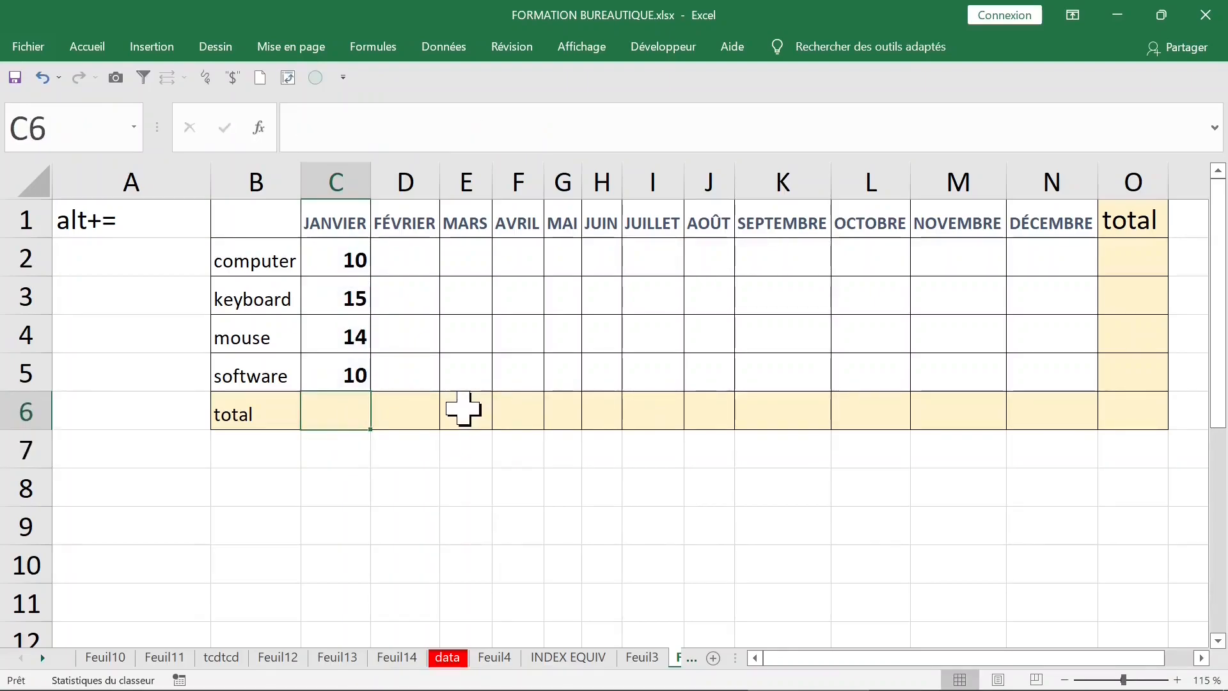
Apply AutoSum to the range C2:O6 to generate the row and column totals at once.
left_click(451, 413)
mouse_move(345, 258)
left_mouse_down()
mouse_move(1049, 339)
mouse_move(1071, 399)
mouse_move(1118, 408)
left_mouse_up()
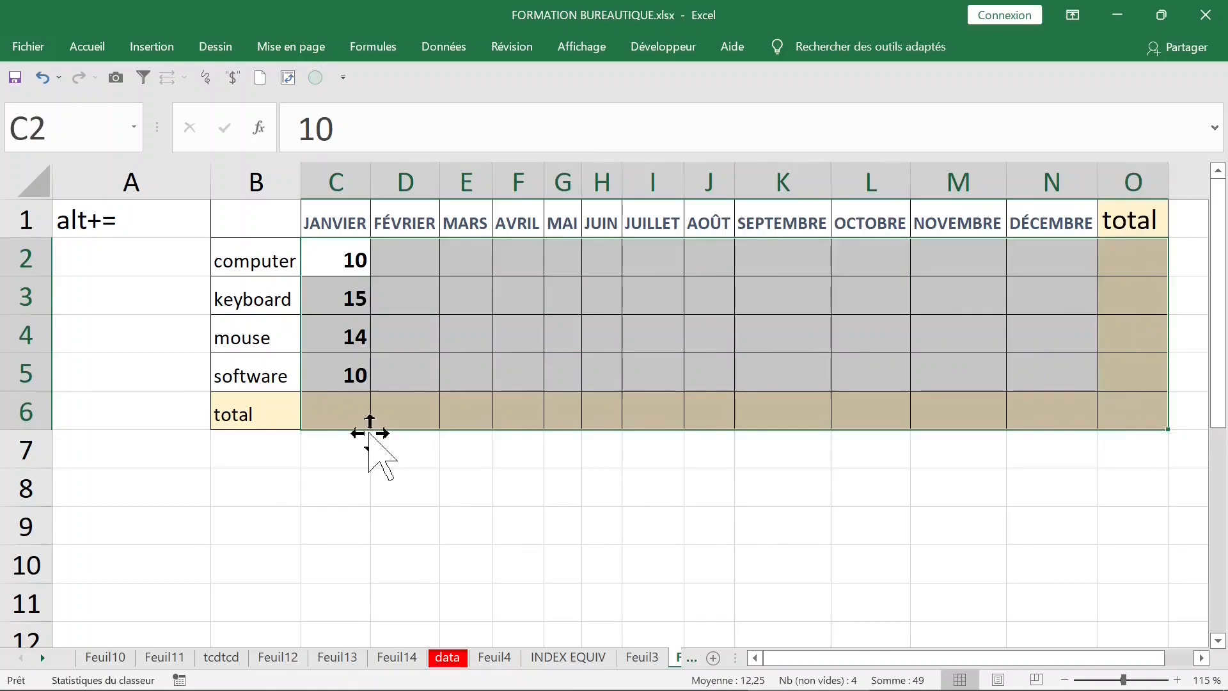
key("alt+equal")
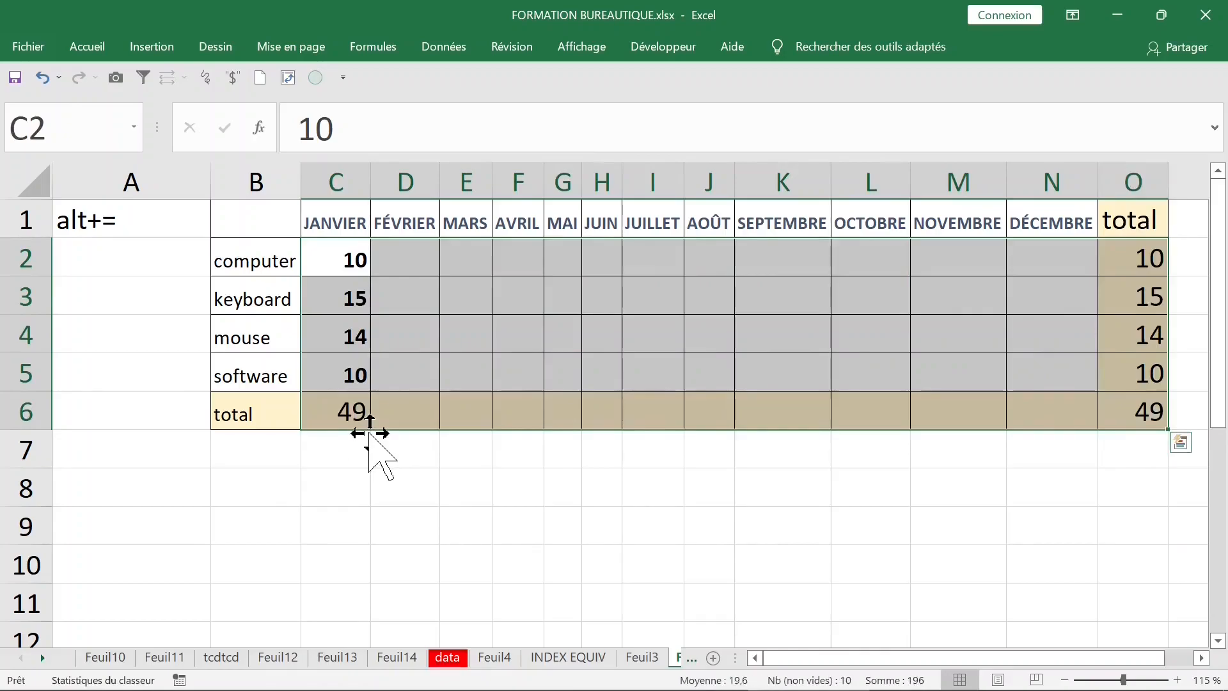
Check the total cells for February to December in D6:N6 and undo the last AutoSum.
left_click(600, 407)
left_click(665, 419)
left_click(795, 414)
left_click(932, 407)
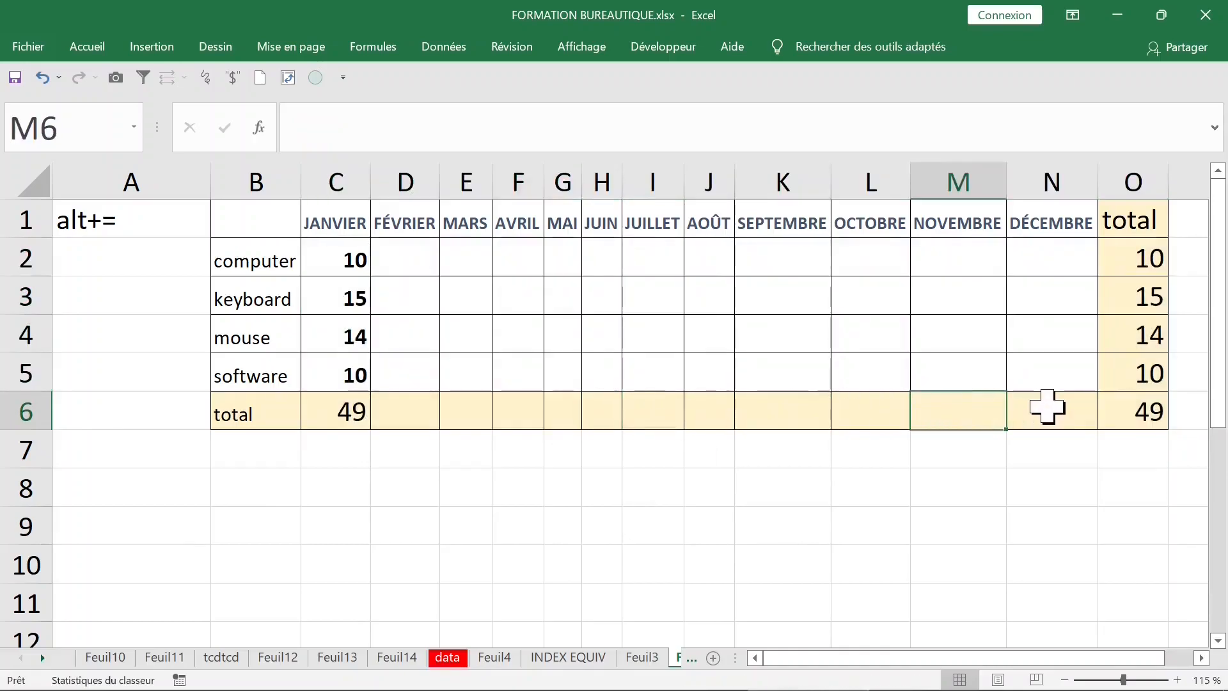
left_click(1042, 404)
left_click(396, 412)
left_click_drag(395, 412, 1064, 410)
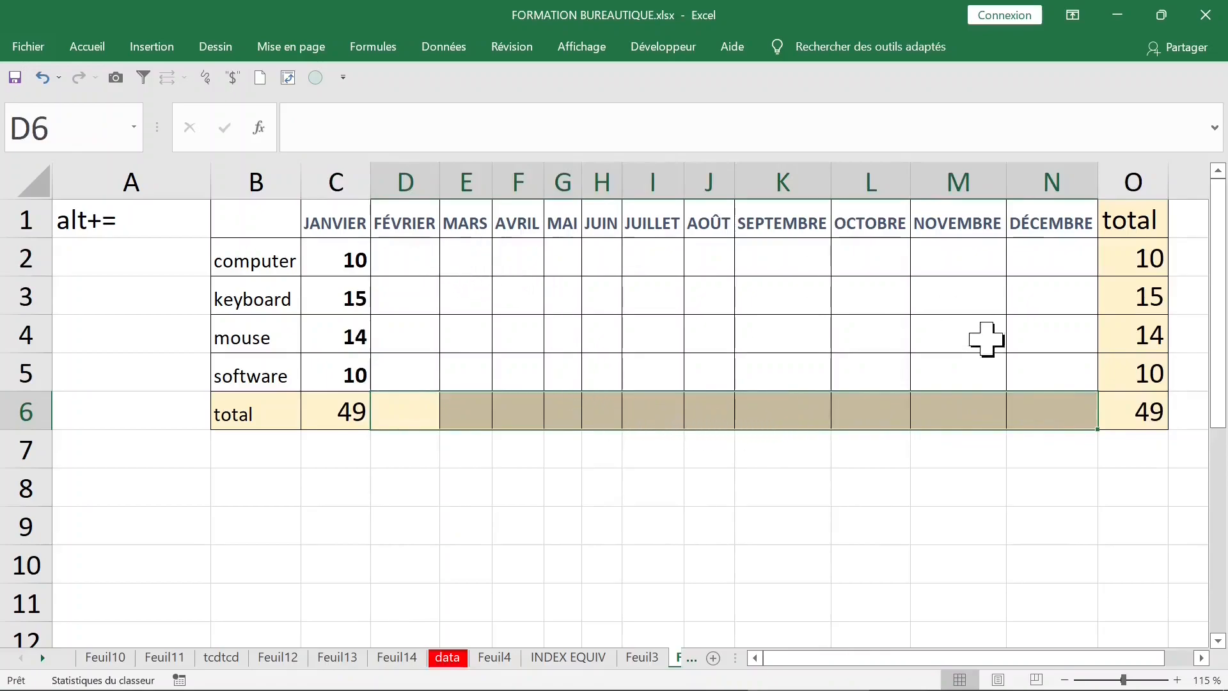
key("ctrl+z")
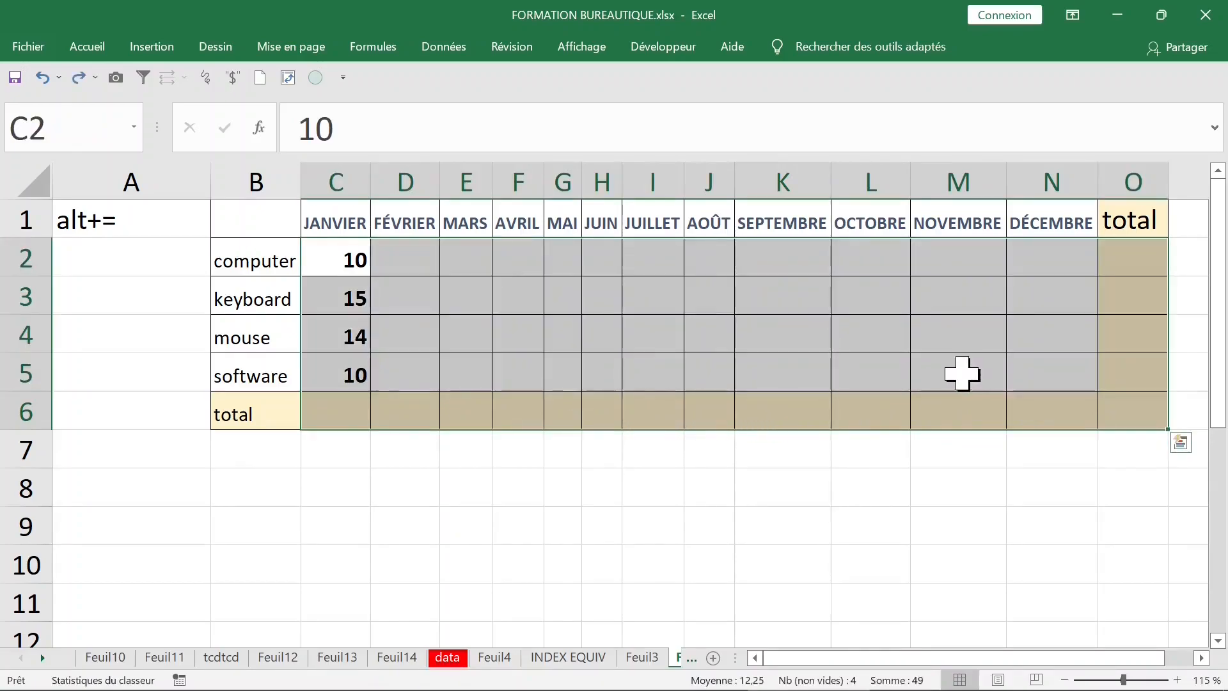
Enter 0 for computer in February (D2) and fill it across to December (N2).
left_click(416, 261)
type("0")
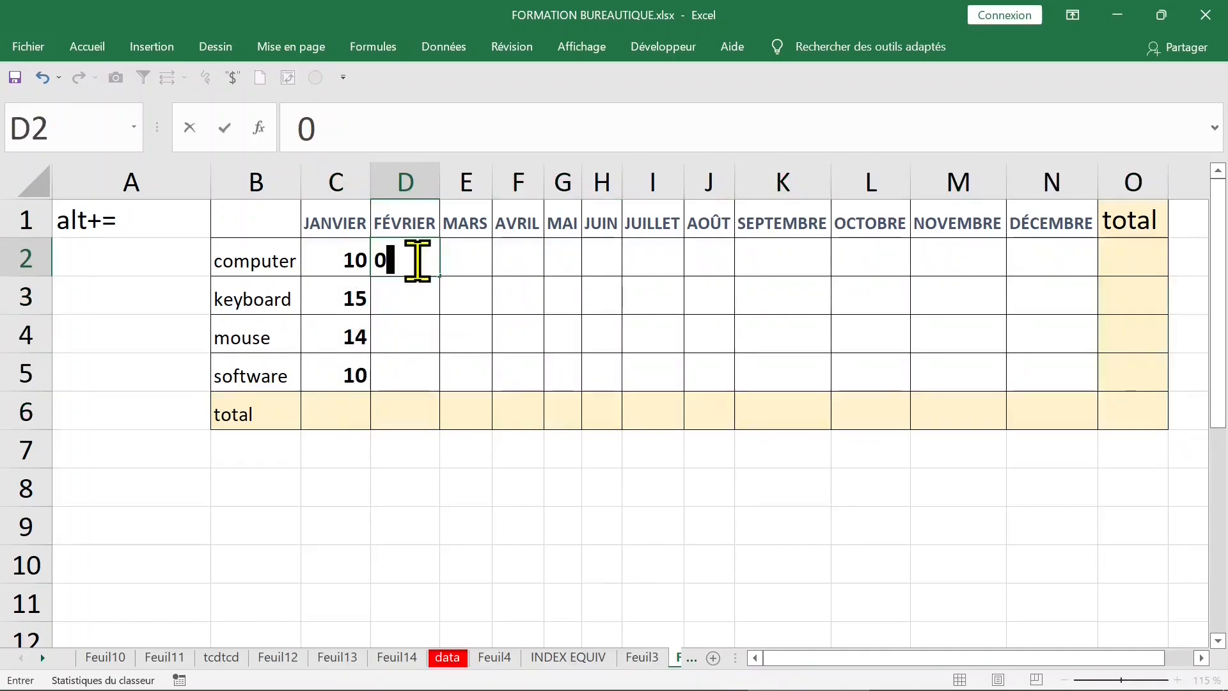
left_click(422, 292)
left_click(414, 259)
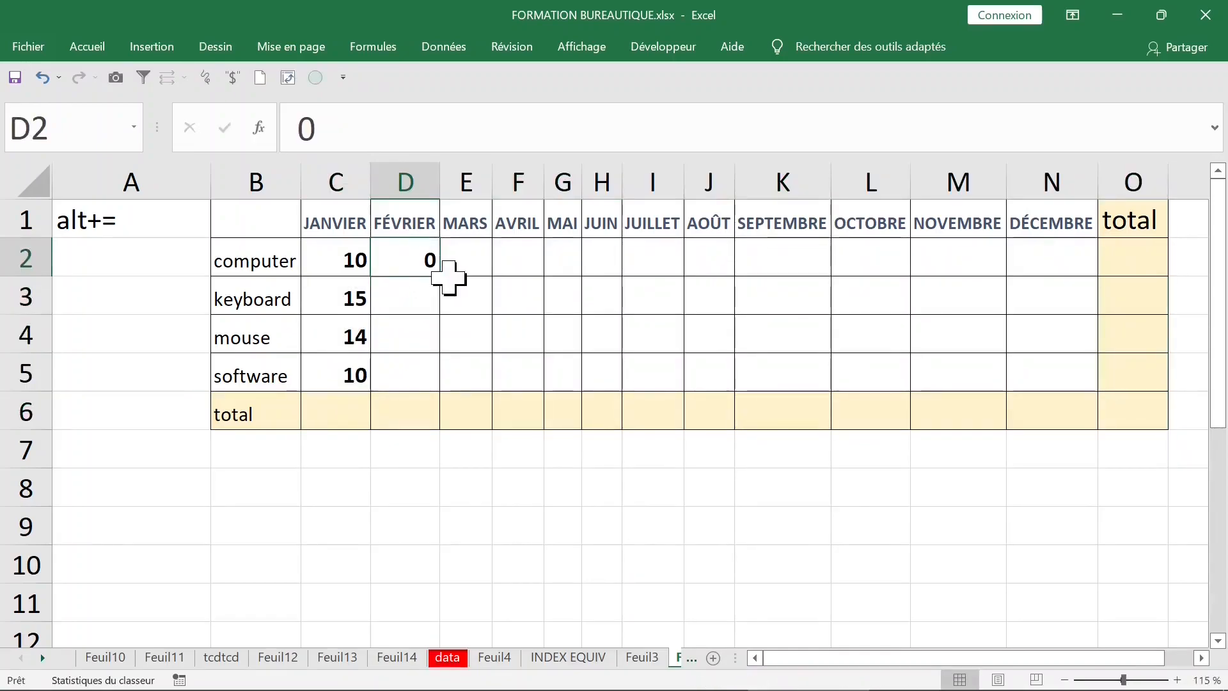
left_click_drag(444, 279, 1076, 272)
left_click(1055, 328)
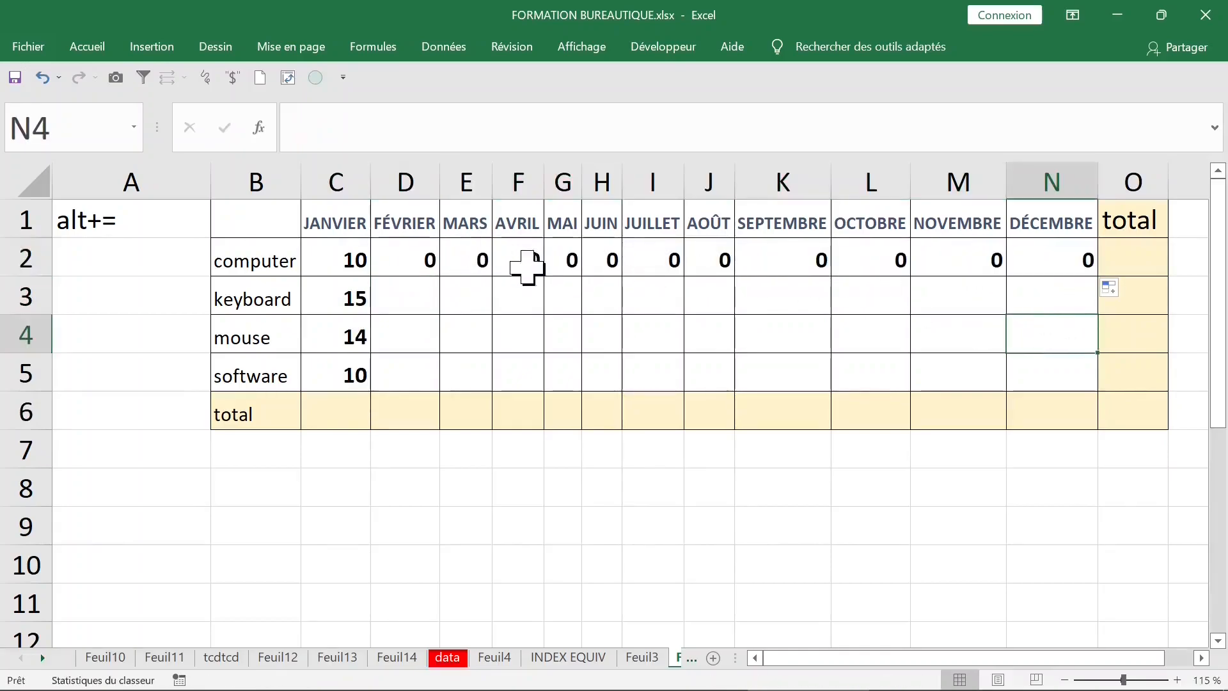
Apply AutoSum to the range C2:O6 and check several of the row and column total formulas.
mouse_move(328, 255)
left_mouse_down()
mouse_move(1038, 327)
mouse_move(1082, 378)
mouse_move(1127, 379)
mouse_move(1132, 398)
left_mouse_up()
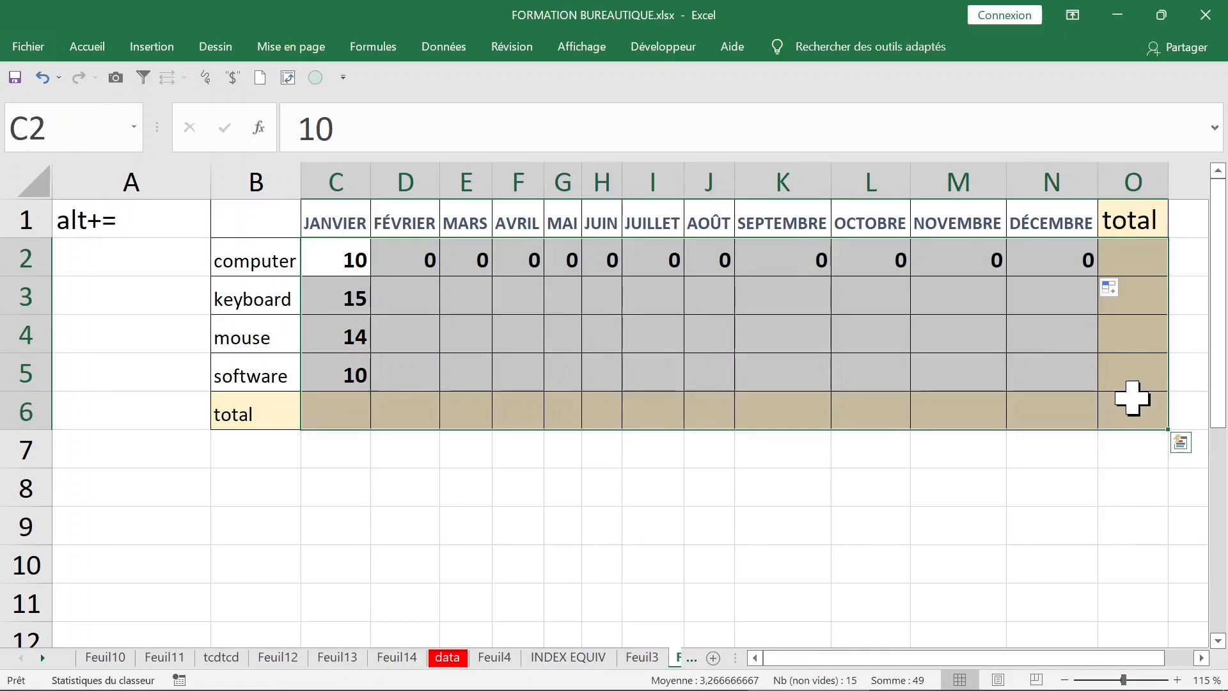
key("alt+equal")
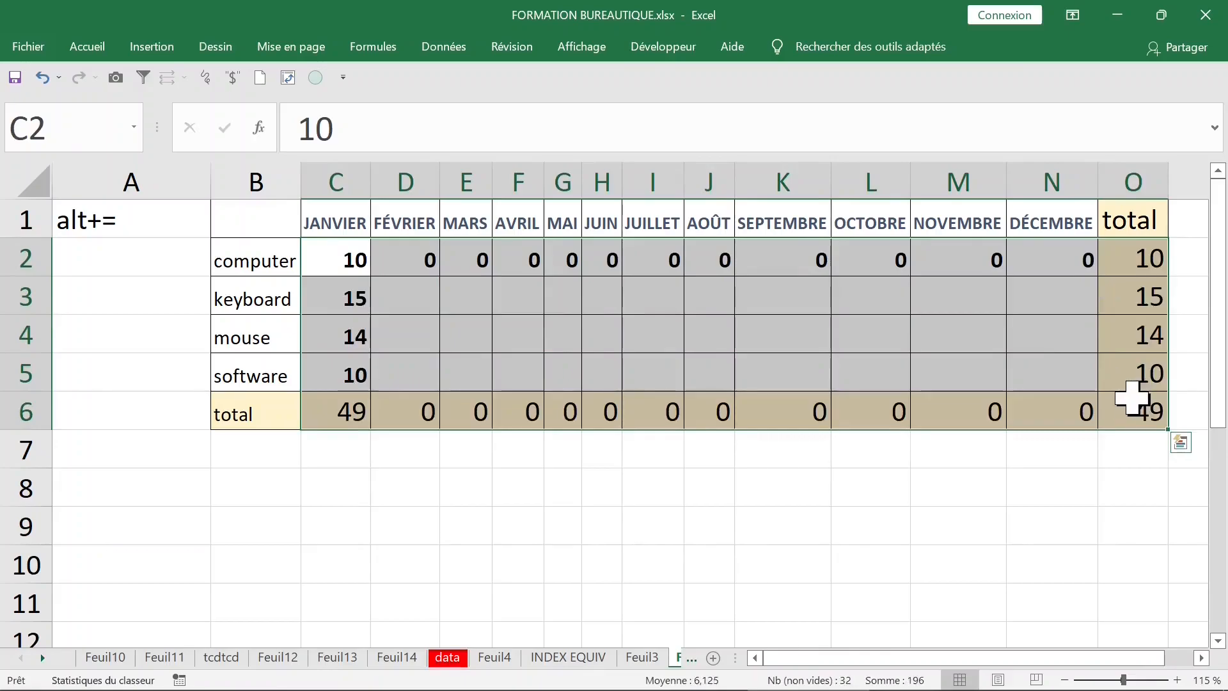
left_click(1134, 261)
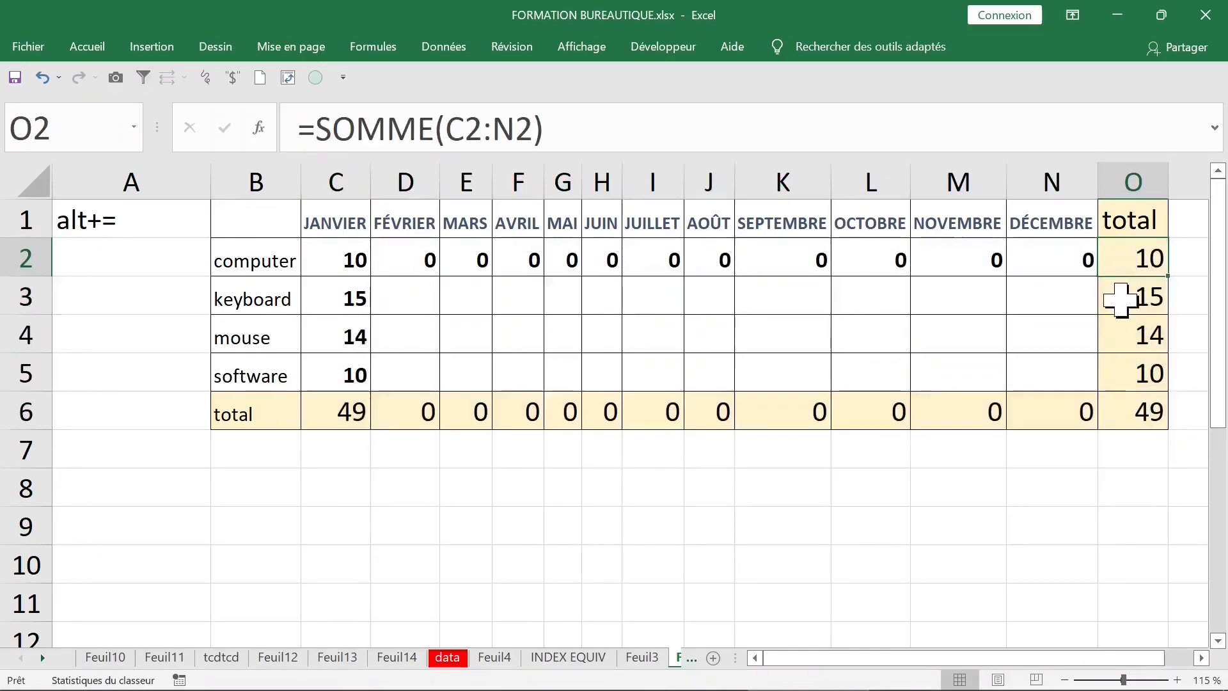
left_click(1124, 296)
left_click(1065, 411)
left_click(963, 409)
left_click(758, 409)
Enter 6 for computer in February (D2) and 7, 8 and 9 in the March cells E2:E4.
left_click(423, 259)
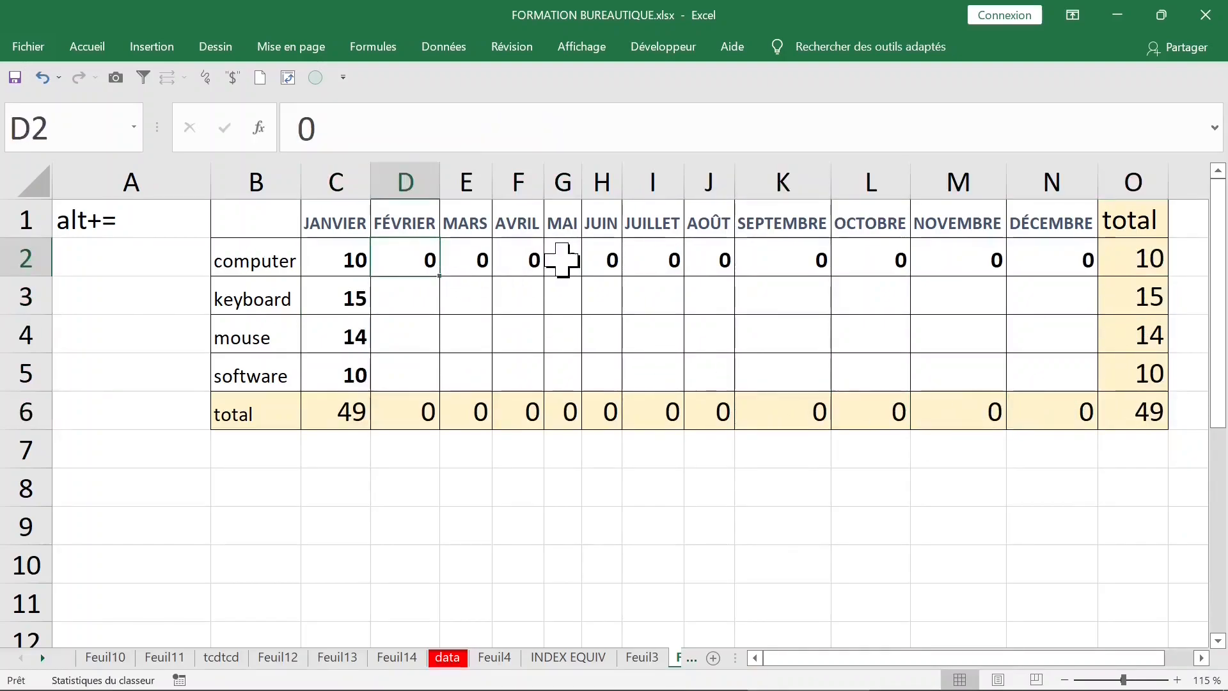
type("6")
key("Return")
left_click(475, 259)
type("7")
key("Return")
type("8")
key("Return")
type("9")
key("Return")
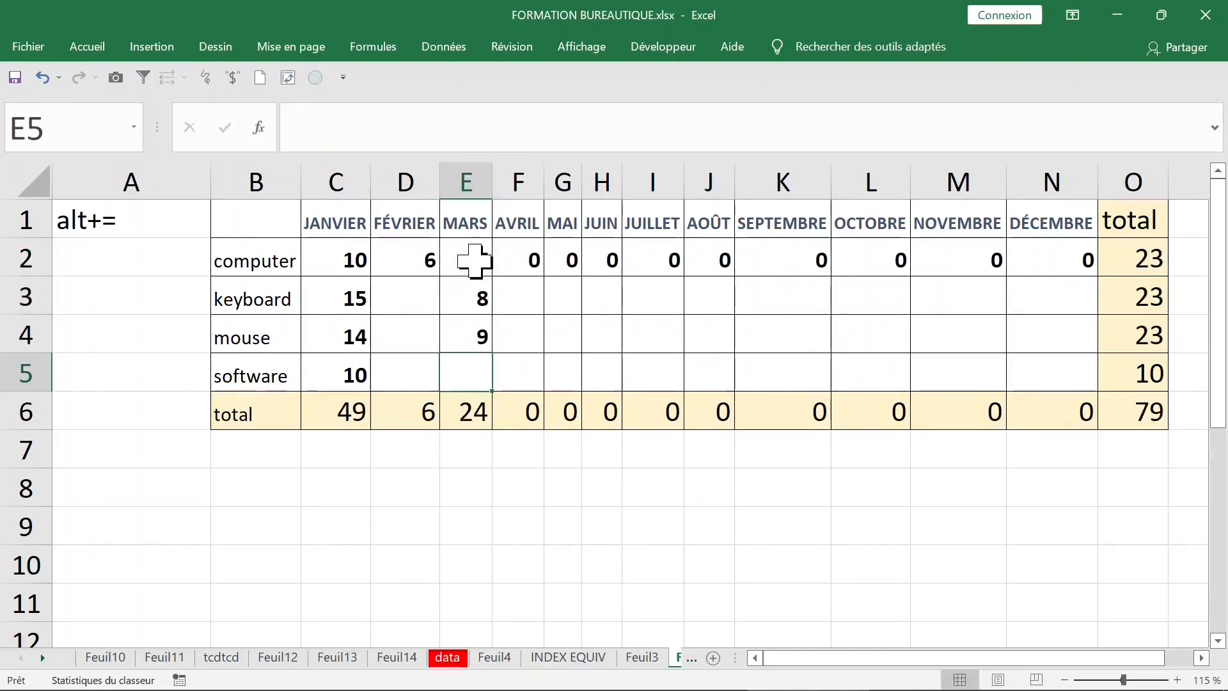
Fill the computer row from April to December (F2:N2) with 2, 5, 7, 9, 4, 1, 14, 5 and 9.
left_click(530, 258)
type("2")
key("Tab")
type("5")
key("Tab")
type("7")
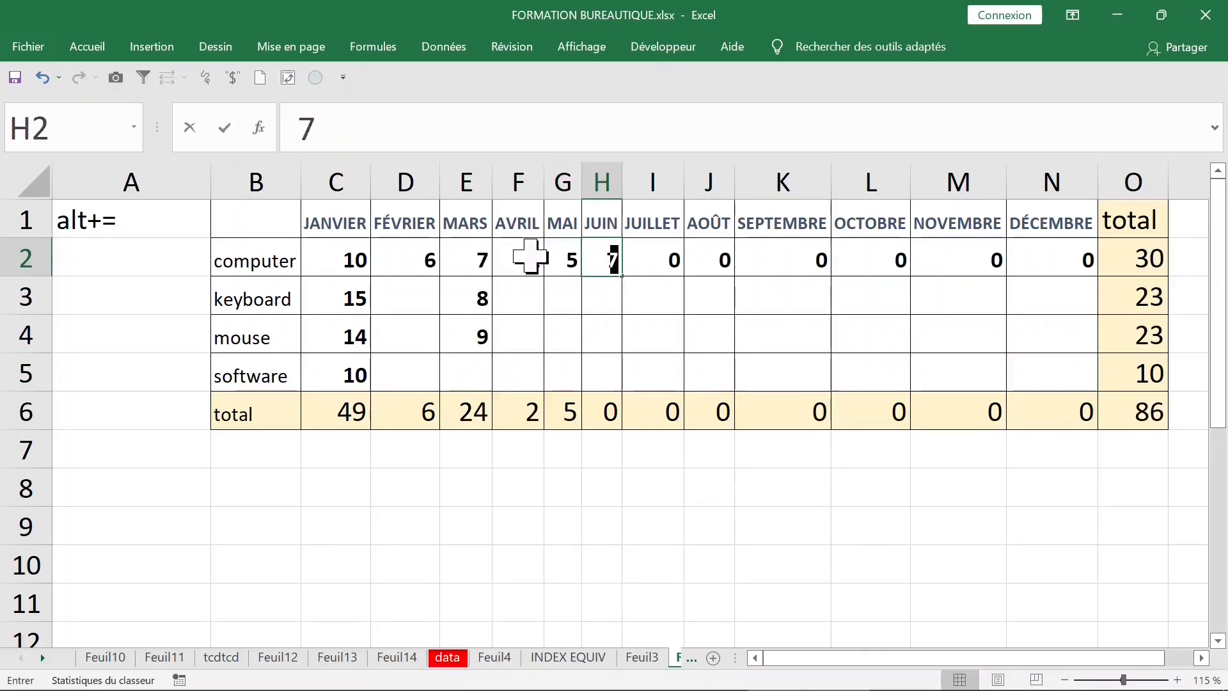
key("Tab")
type("9")
key("Tab")
type("4")
key("Tab")
type("1")
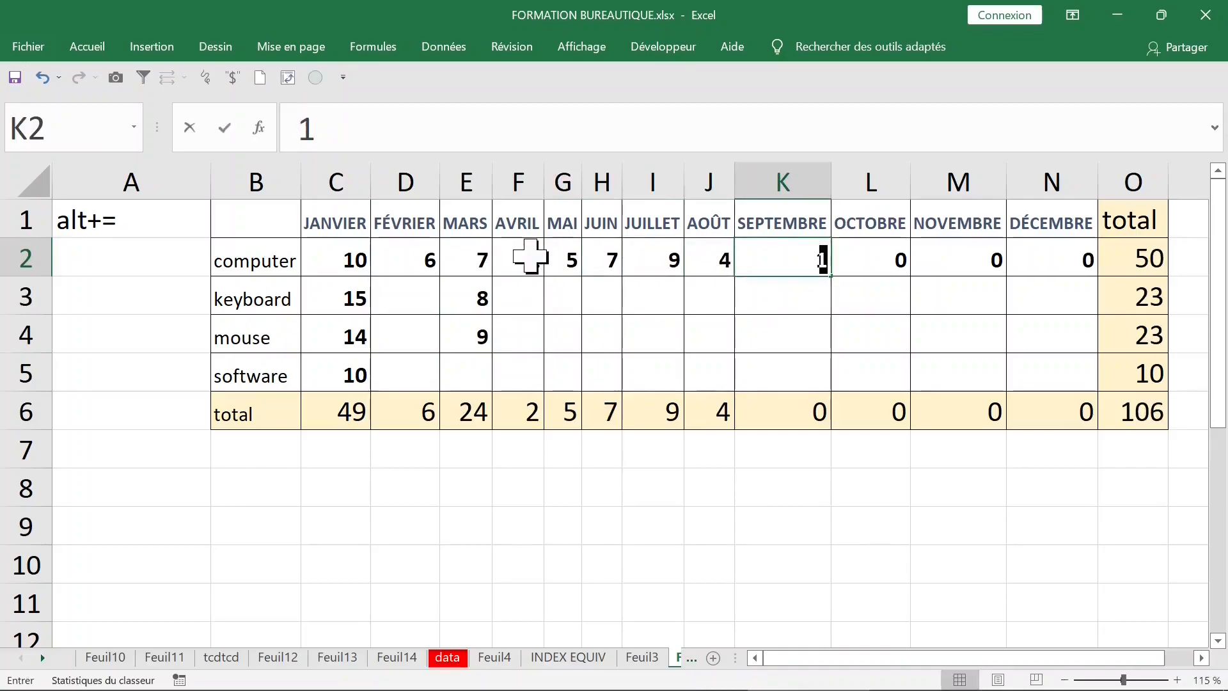
key("Tab")
type("14")
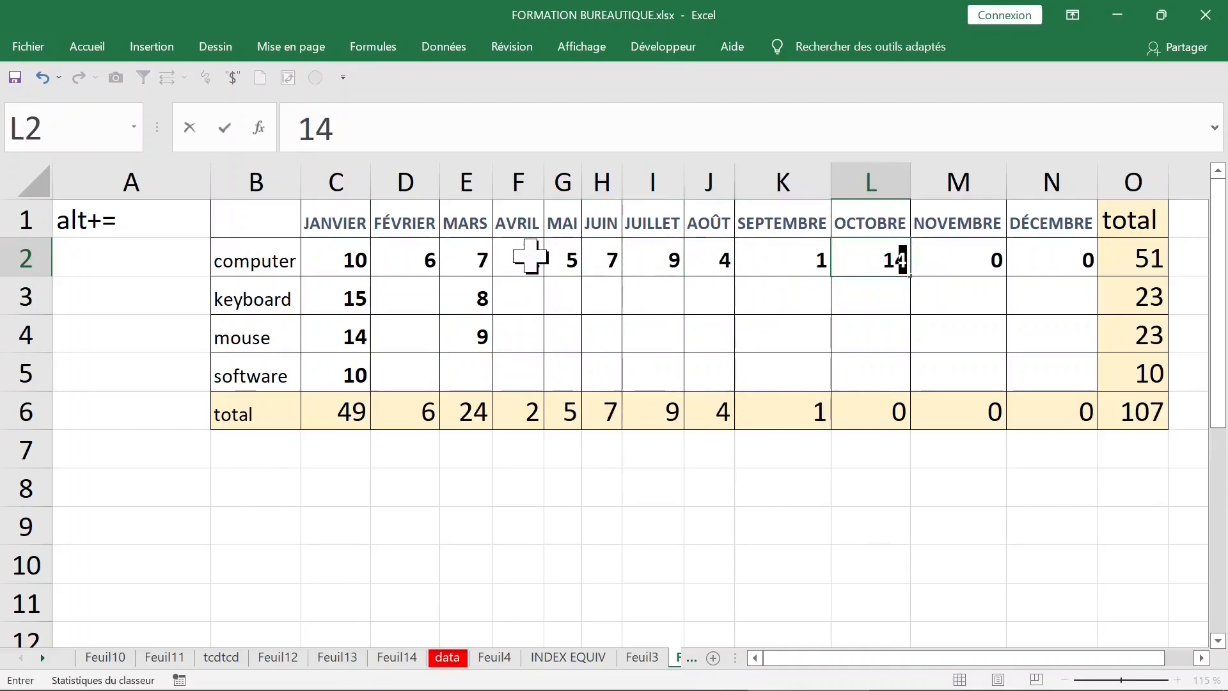
key("Tab")
type("5")
key("Tab")
type("9")
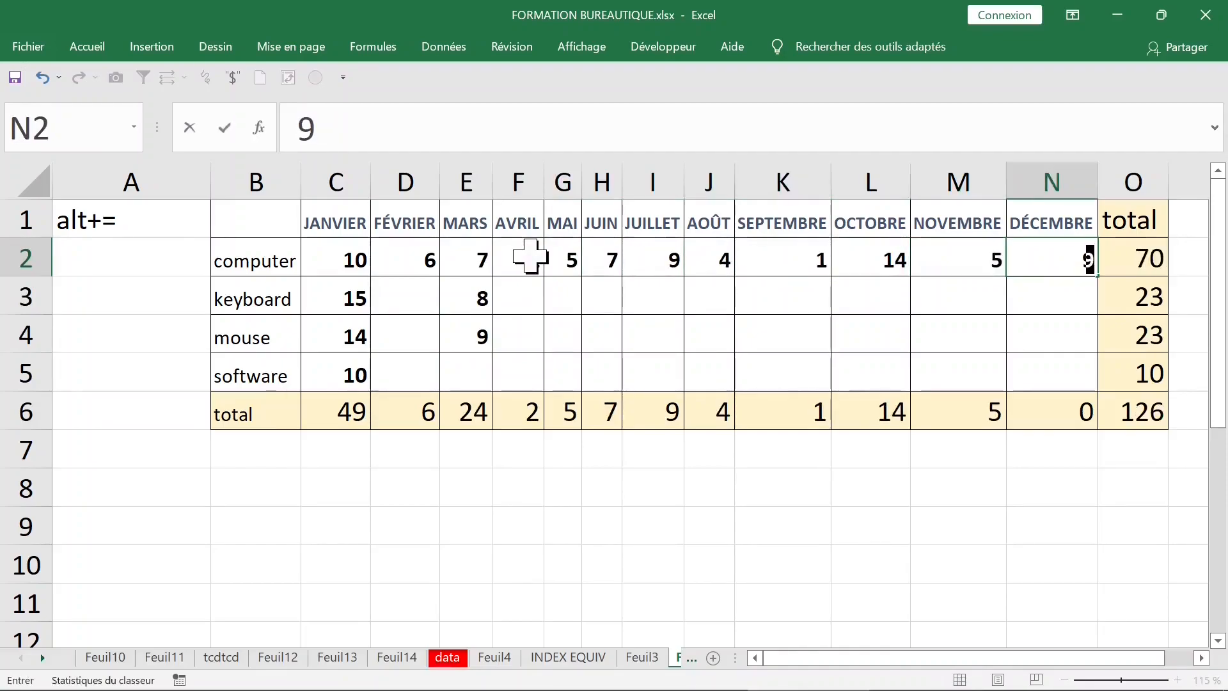
key("Return")
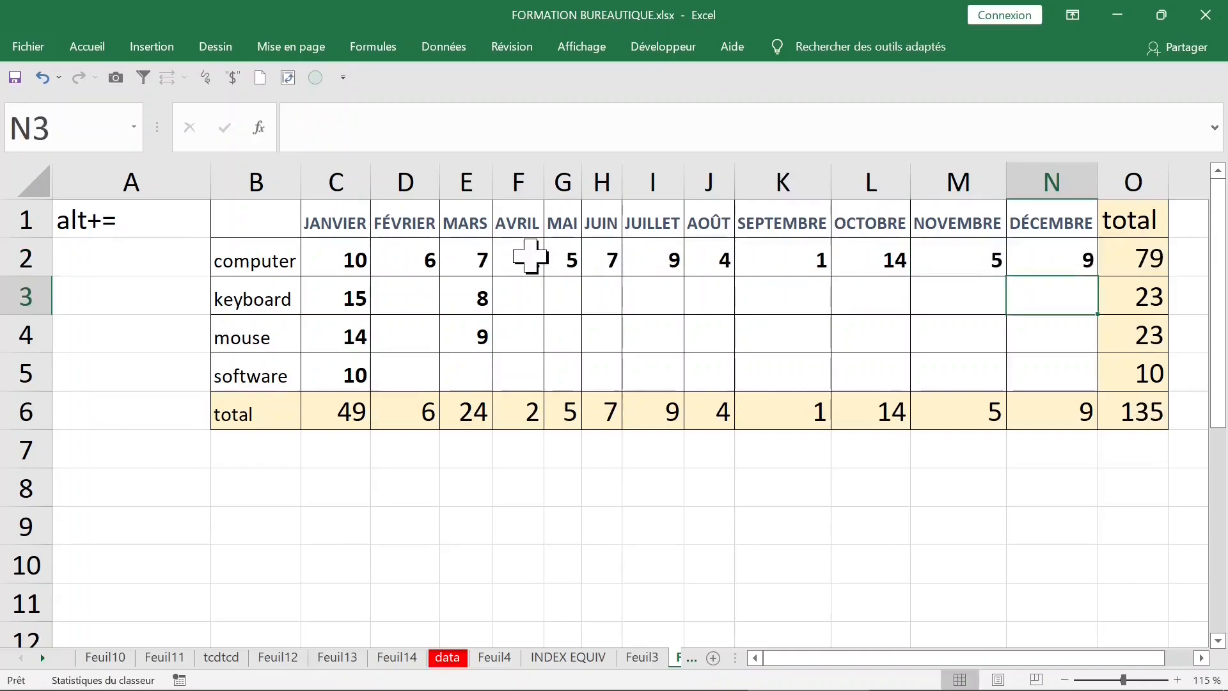
Check the product totals in O2:O5 against the computer row and the January column.
left_click_drag(1120, 252, 1135, 383)
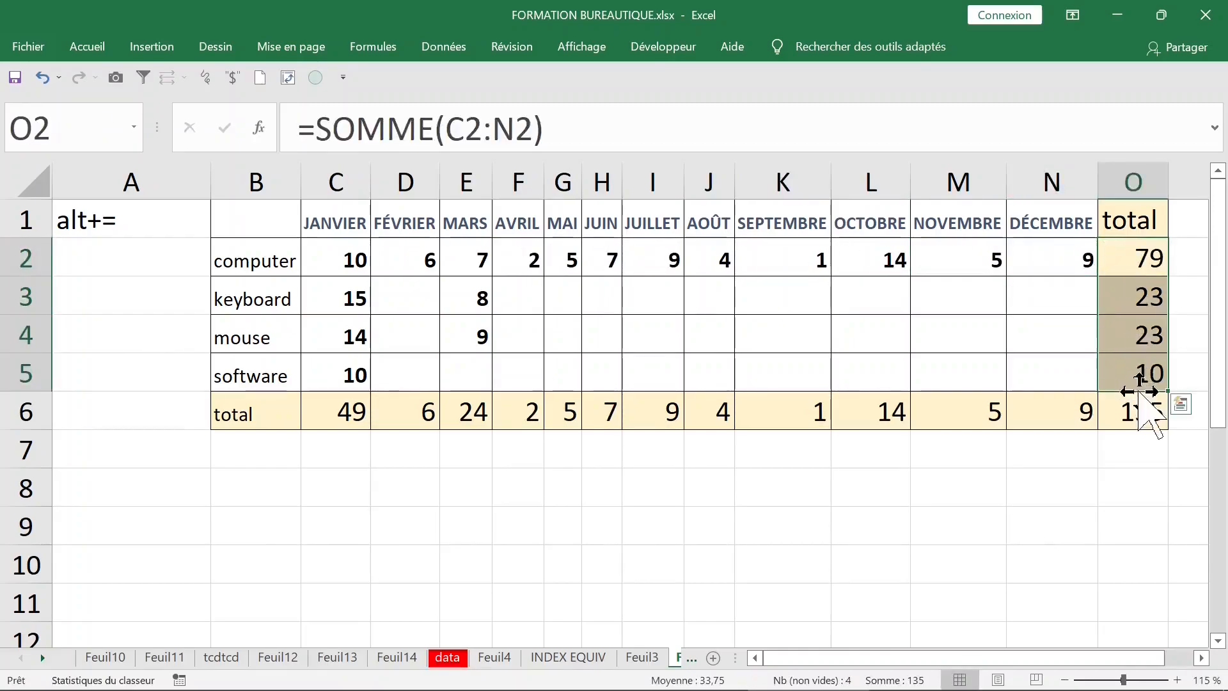
left_click(219, 258)
left_click(22, 259)
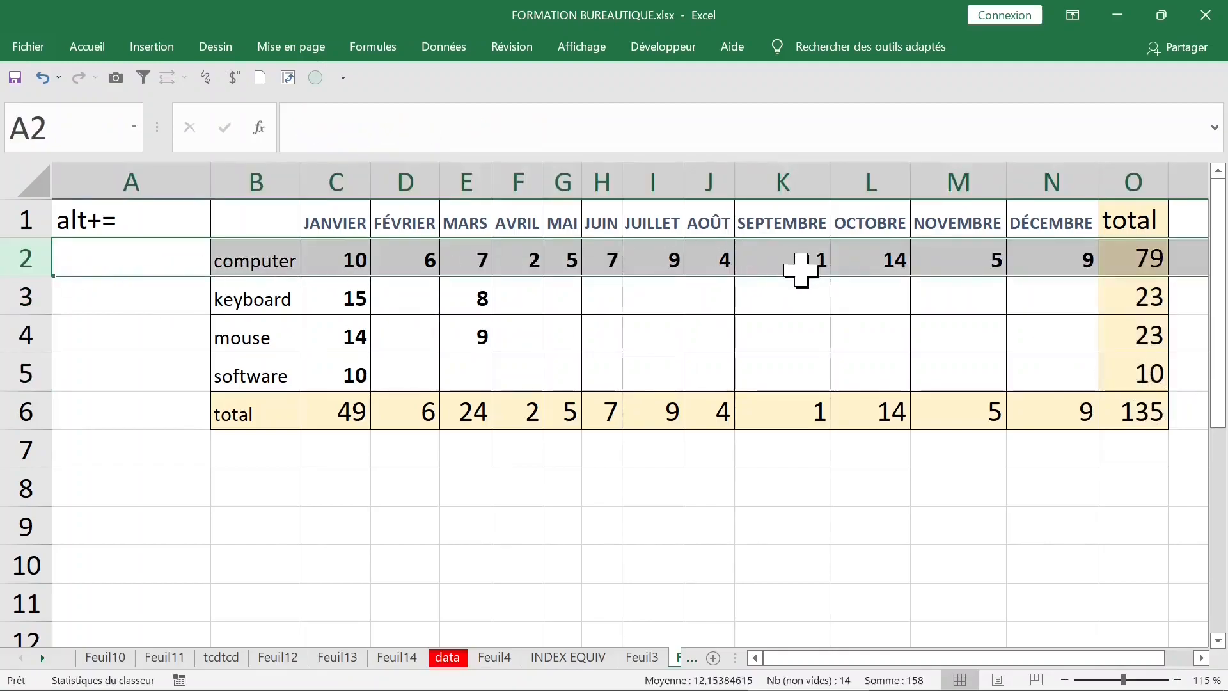
left_click(787, 293)
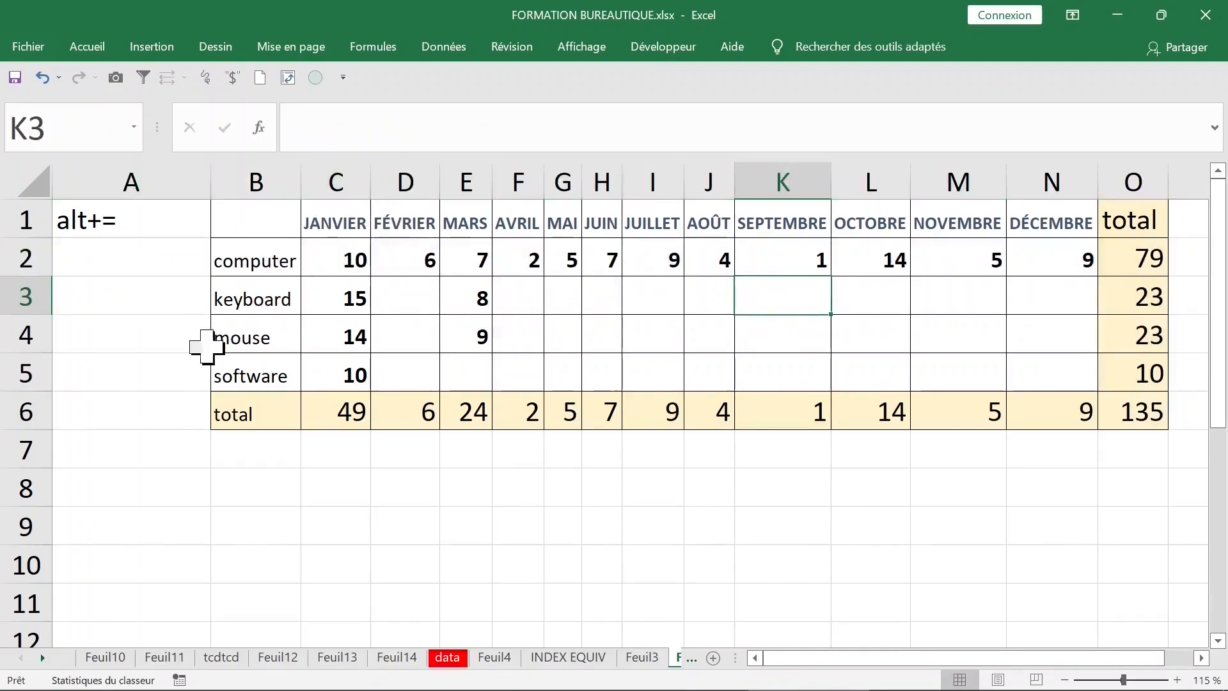
left_click(39, 411)
left_click(345, 178)
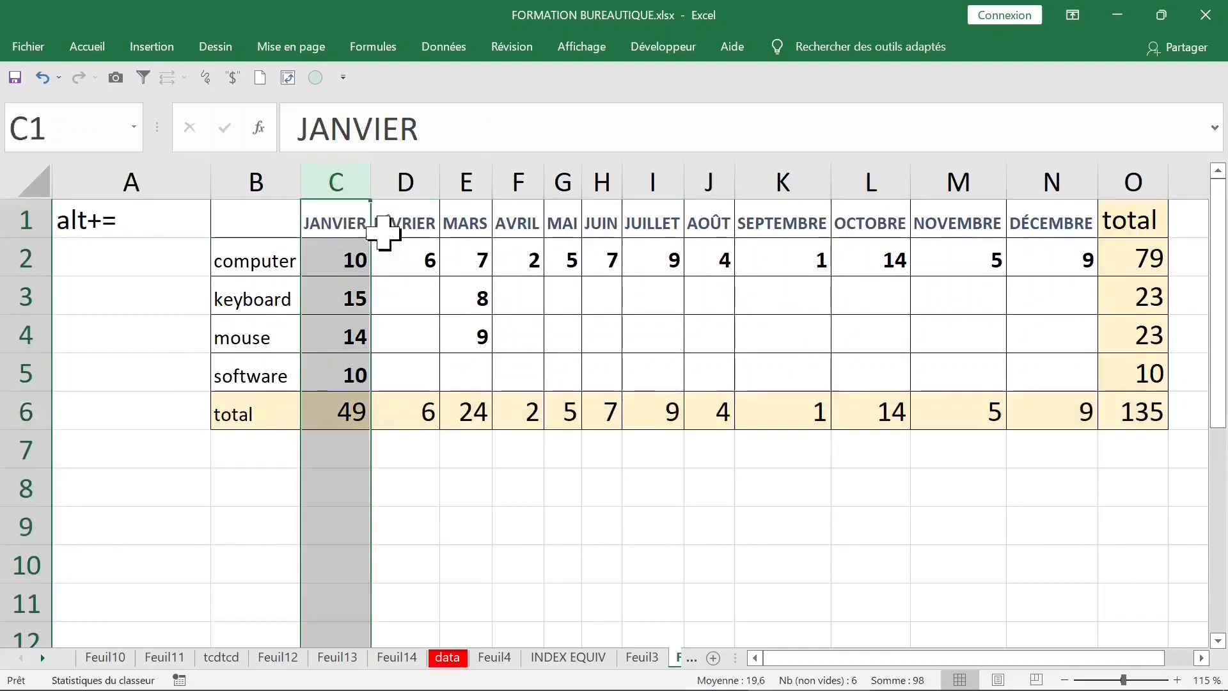
left_click(412, 321)
Clear all monthly product figures in C2:N5, keeping the total formulas.
left_click(346, 256)
left_click_drag(346, 256, 1067, 371)
key("Delete")
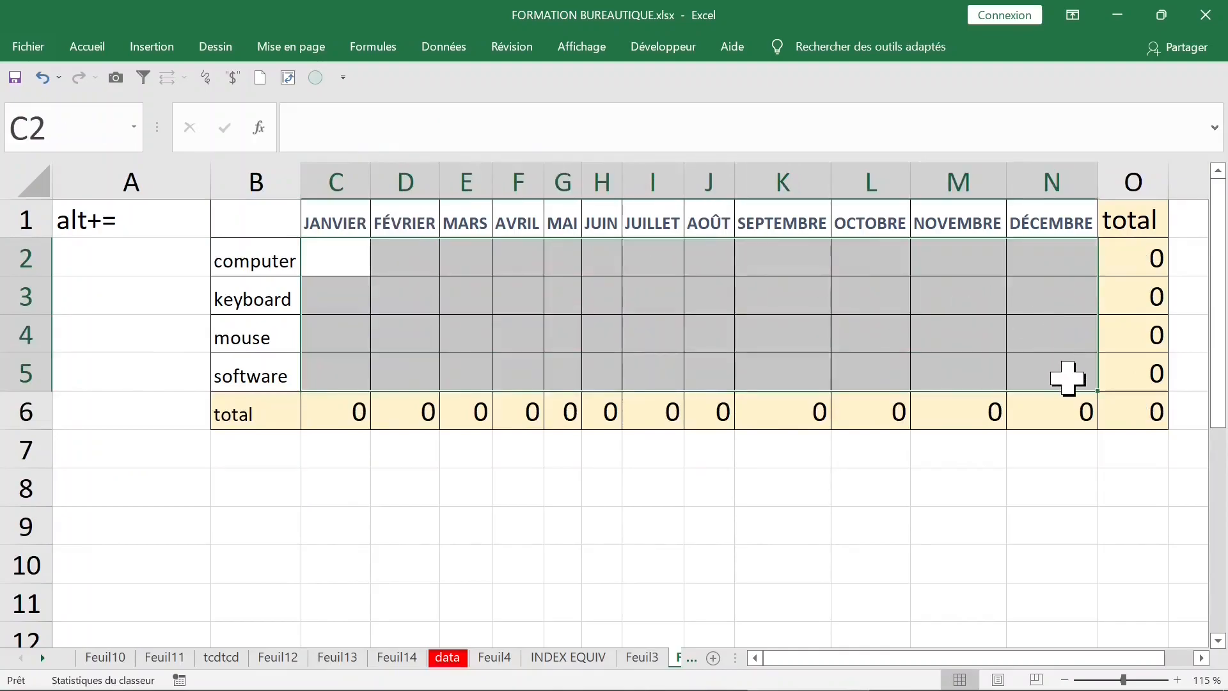
Try to fill C2:N5 using ALEA.ENTRE.BORNES with Min 0 and Max 1000 as function arguments, and clear C2 again.
type("=alea")
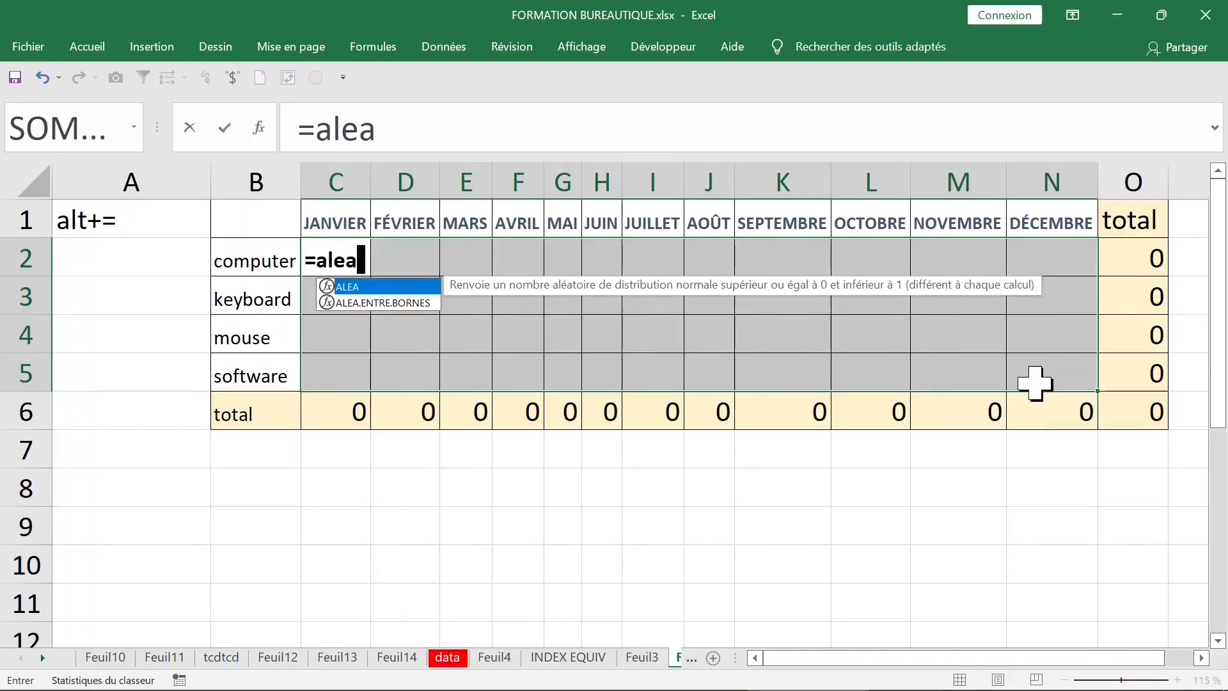
left_click(395, 305)
double_click(395, 306)
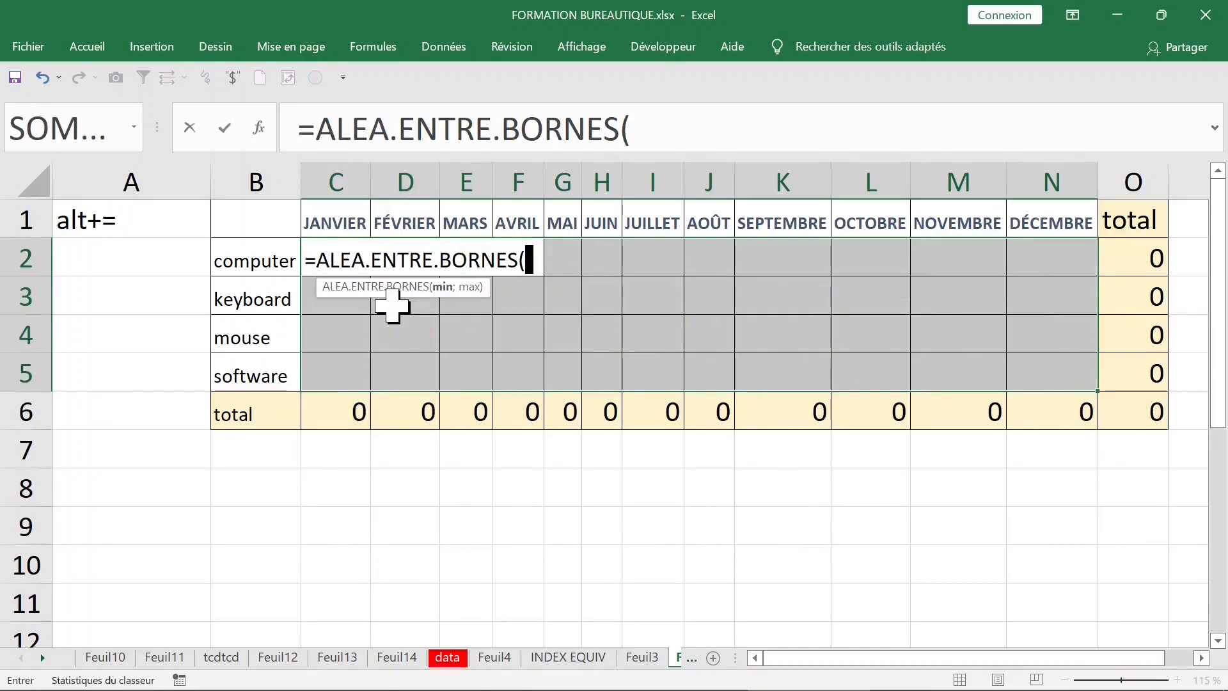
left_click(259, 128)
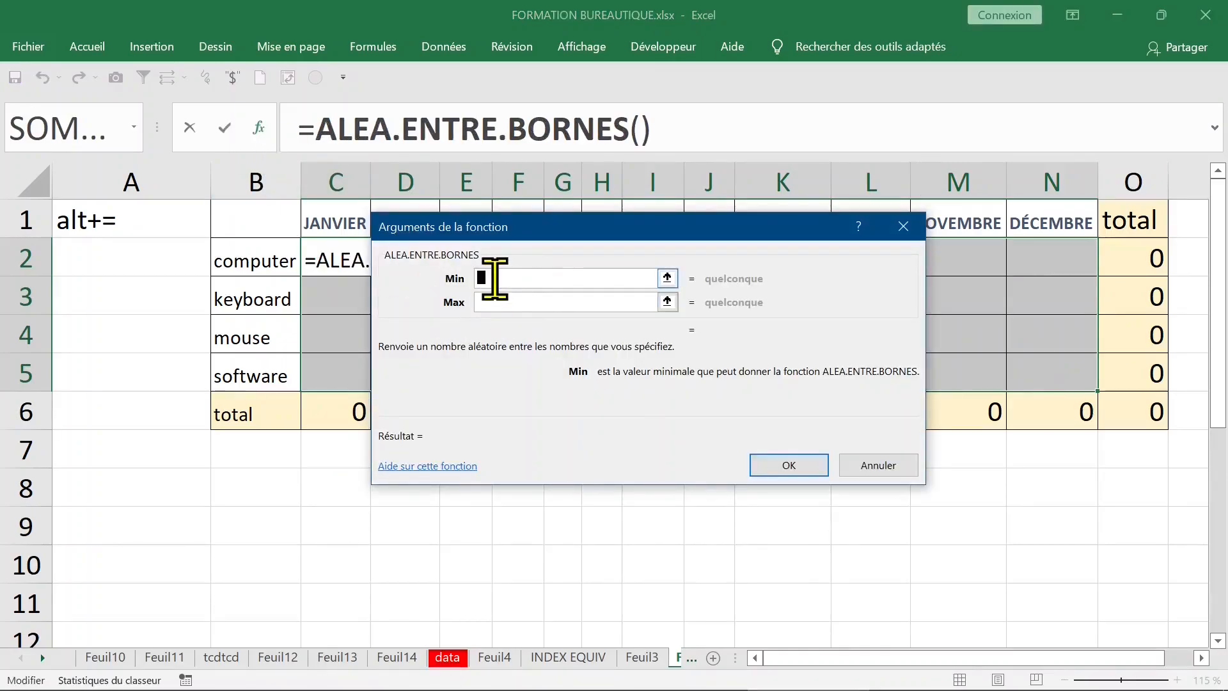
type("0")
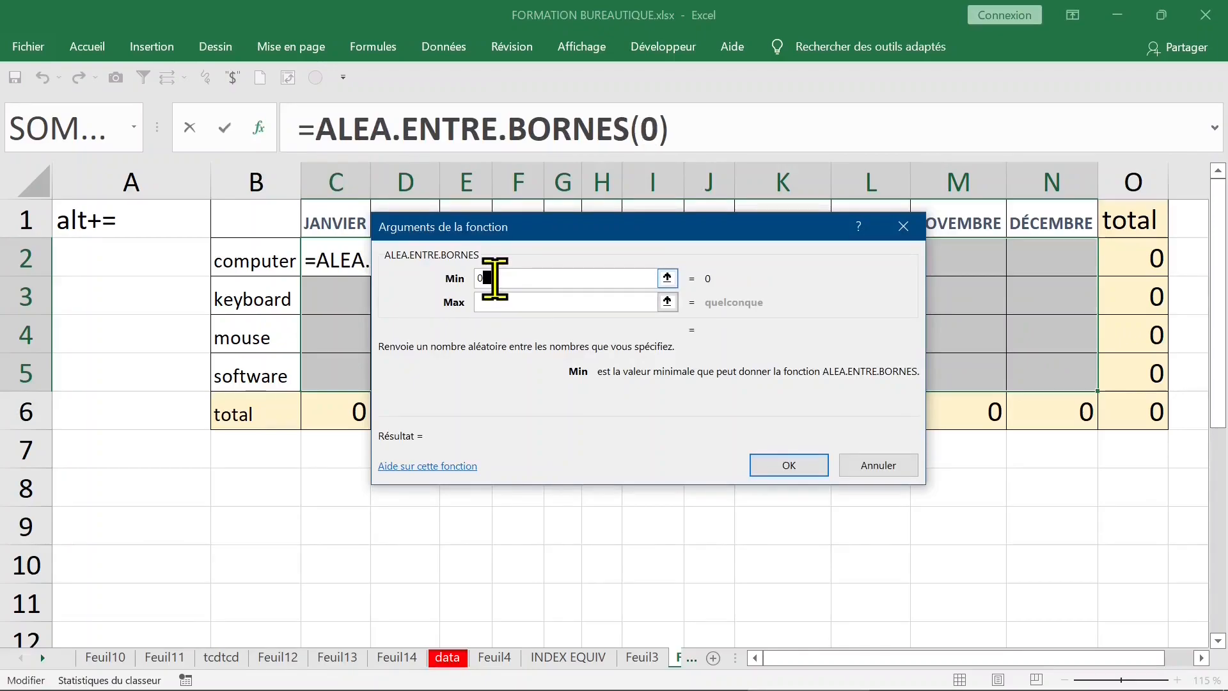
left_click(505, 301)
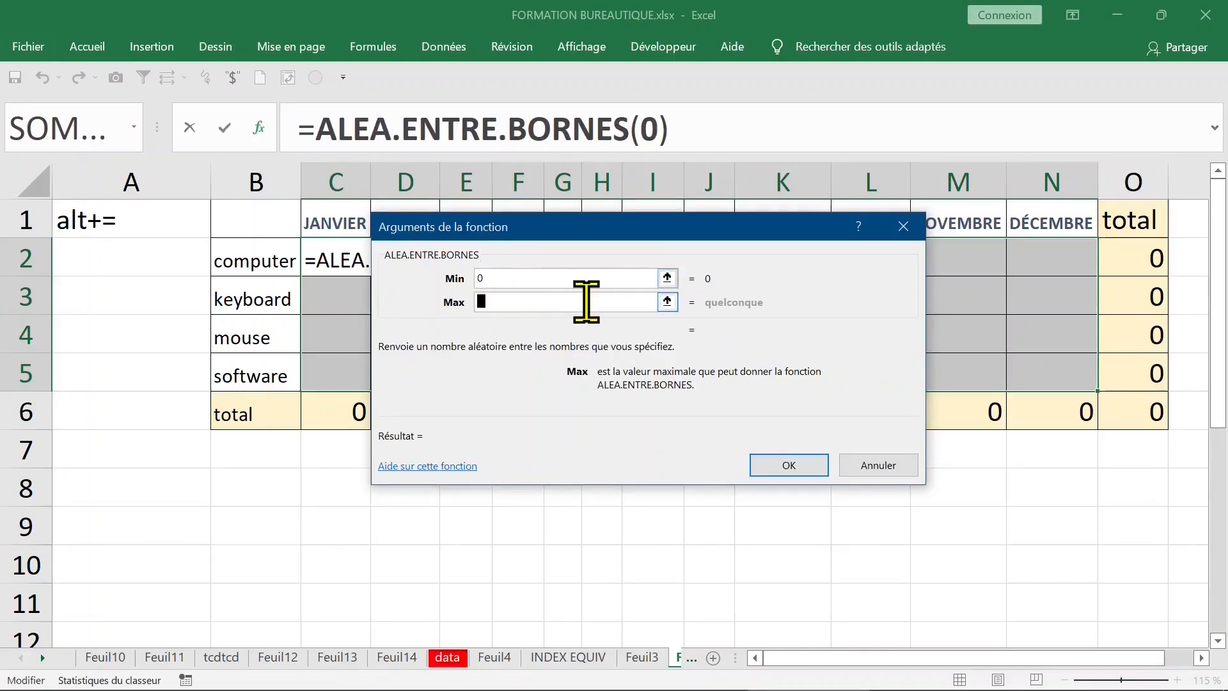
type("1000")
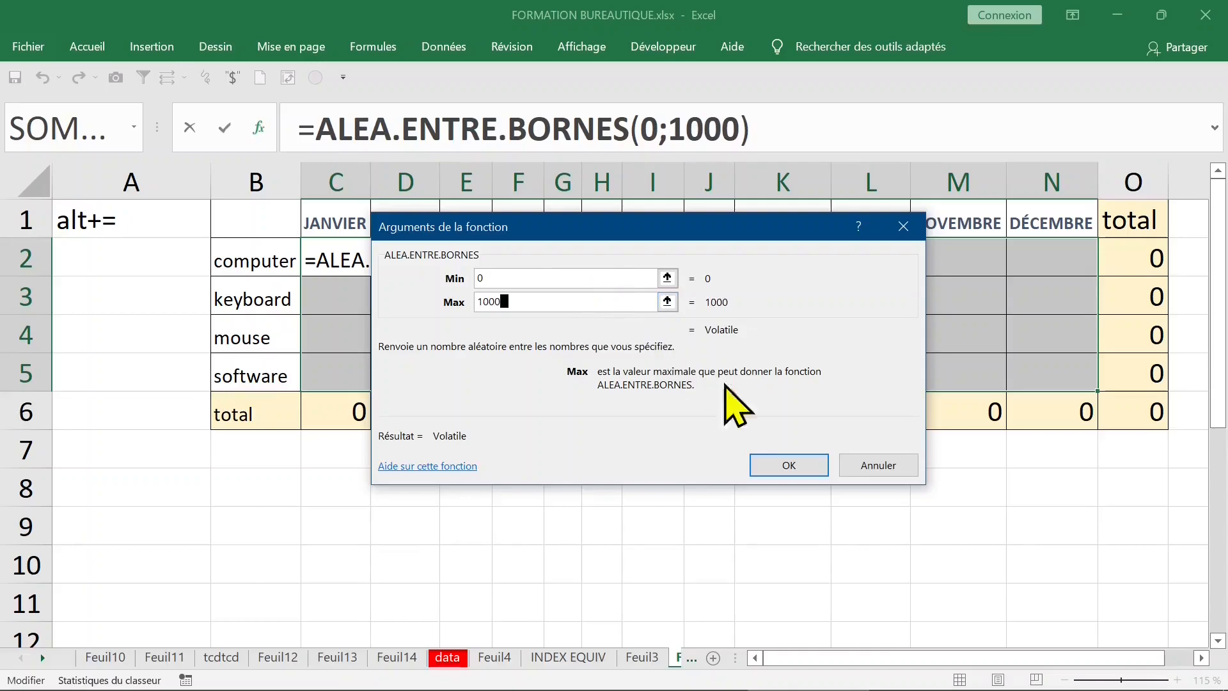
left_click(784, 462)
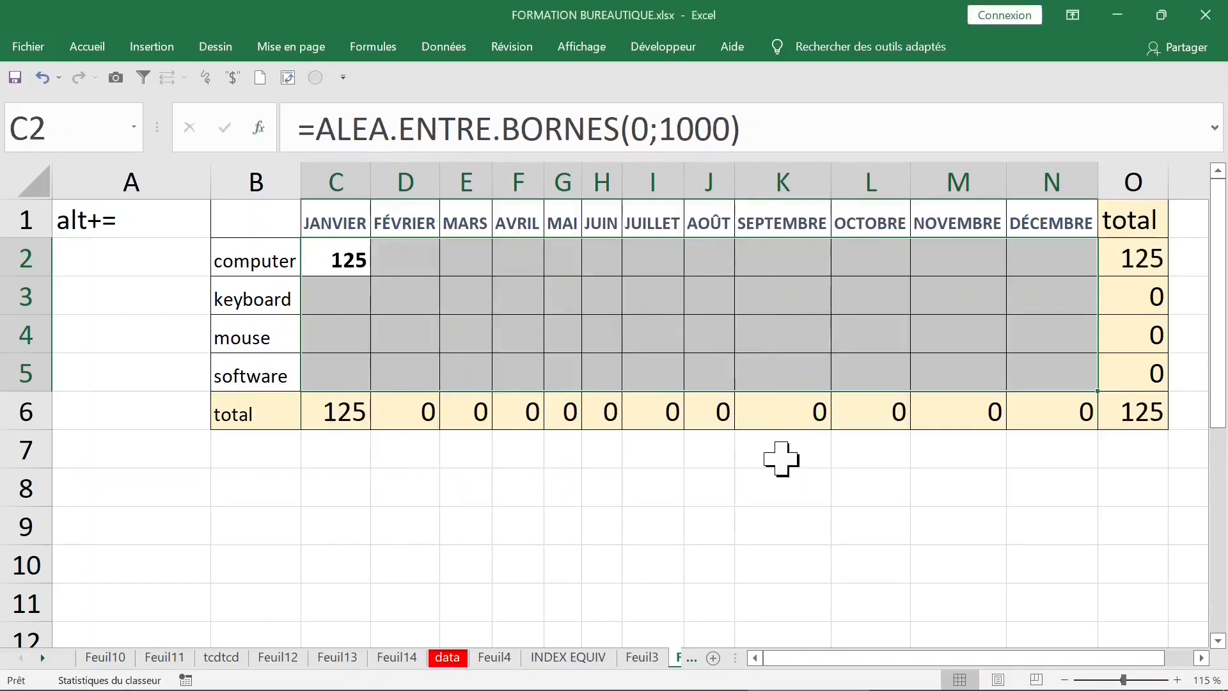
left_click(345, 269)
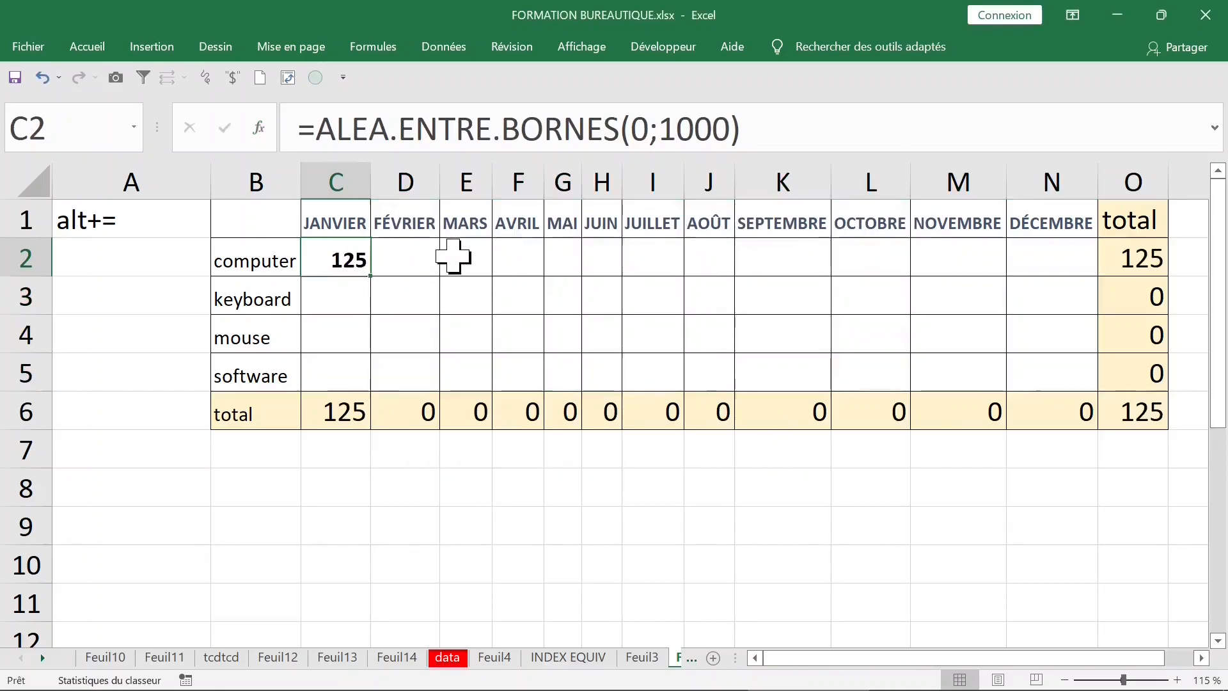
key("Delete")
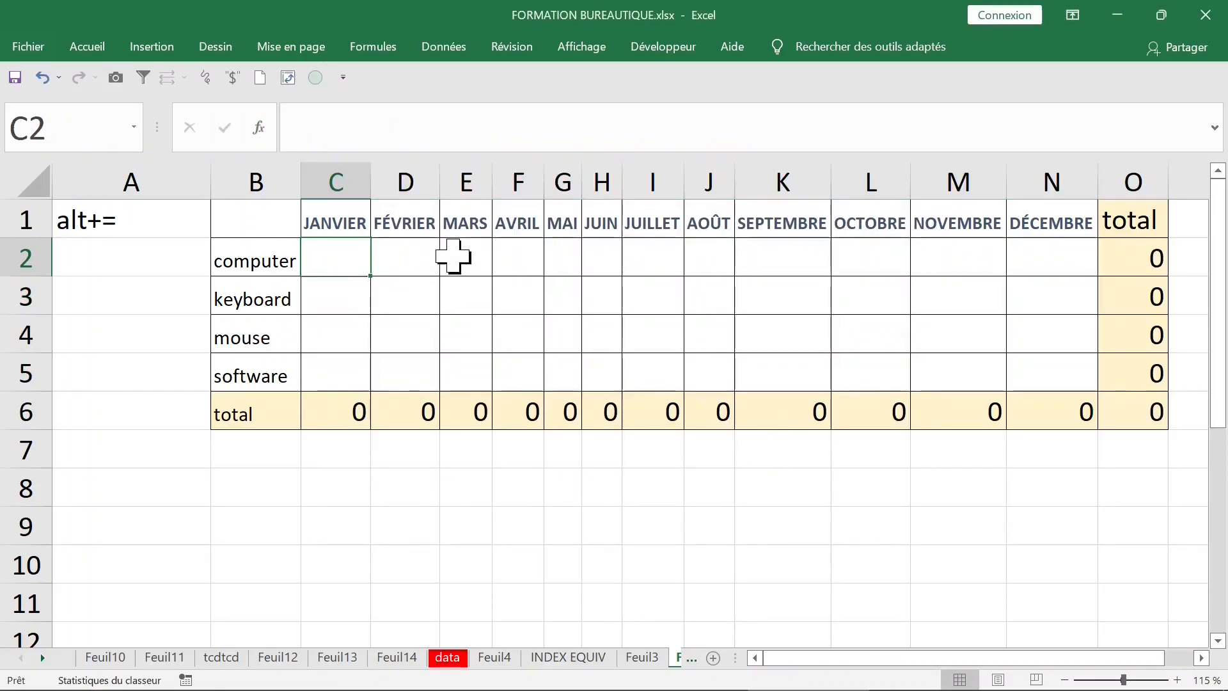
Fill the whole range C2:N5 at once with the formula =ALEA.ENTRE.BORNES(0;1000).
left_click_drag(345, 258, 1046, 370)
type("=alea")
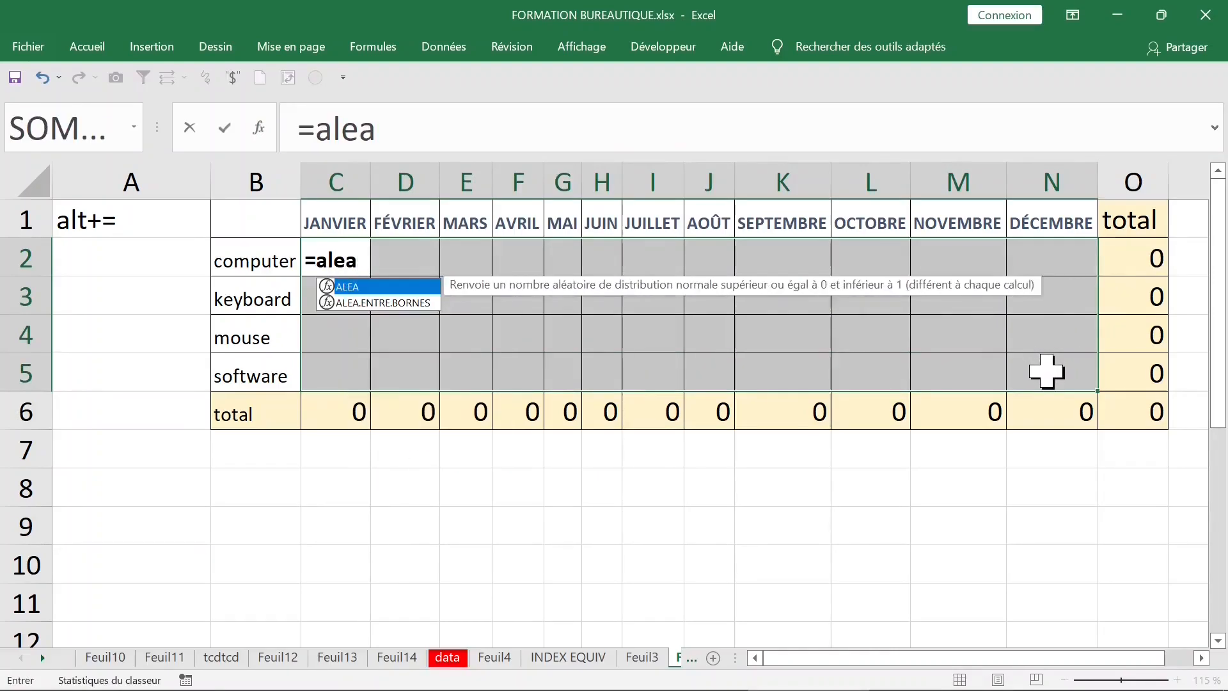
key("Down")
key("Tab")
type("0;1000")
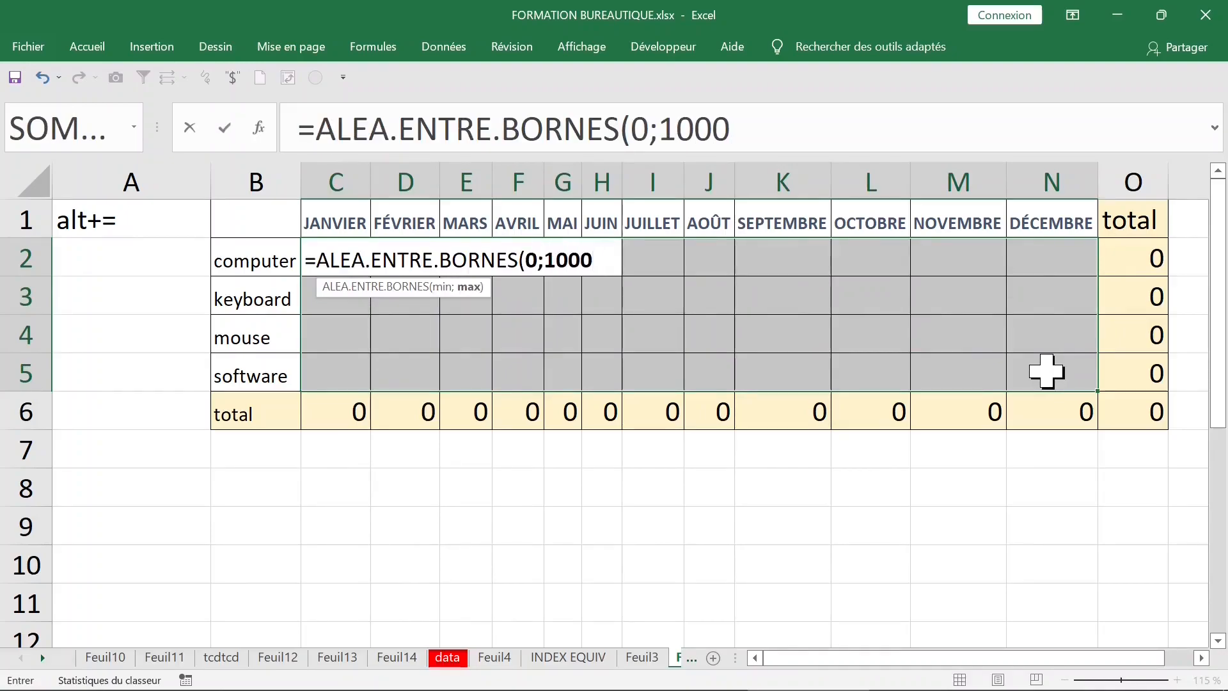
type(")")
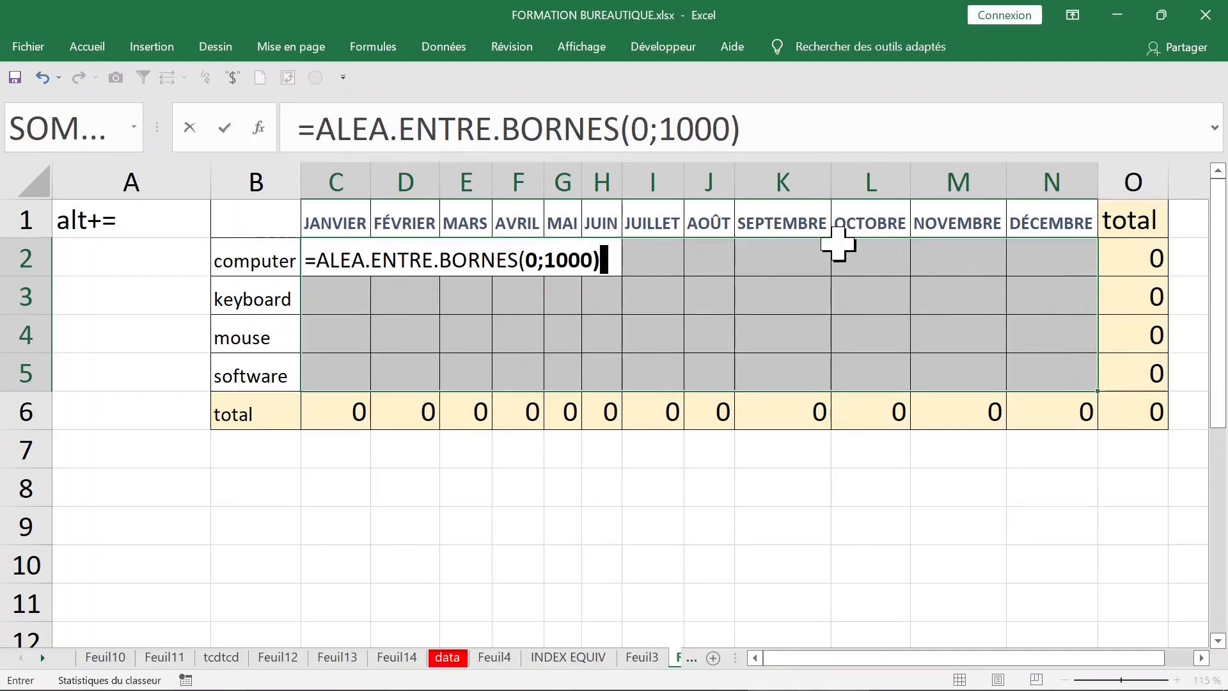
key("ctrl+Return")
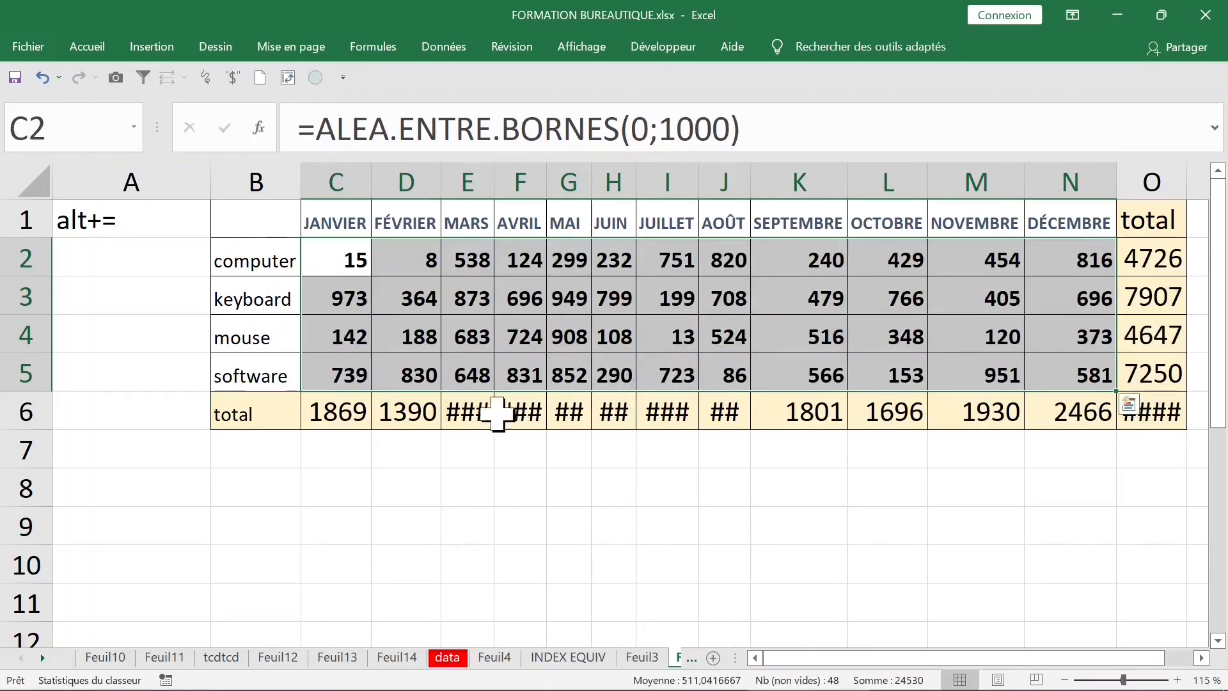
Inspect the monthly total cells in row 6, try auto-fitting the width of March column E, and undo it.
left_click(475, 414)
left_click(551, 416)
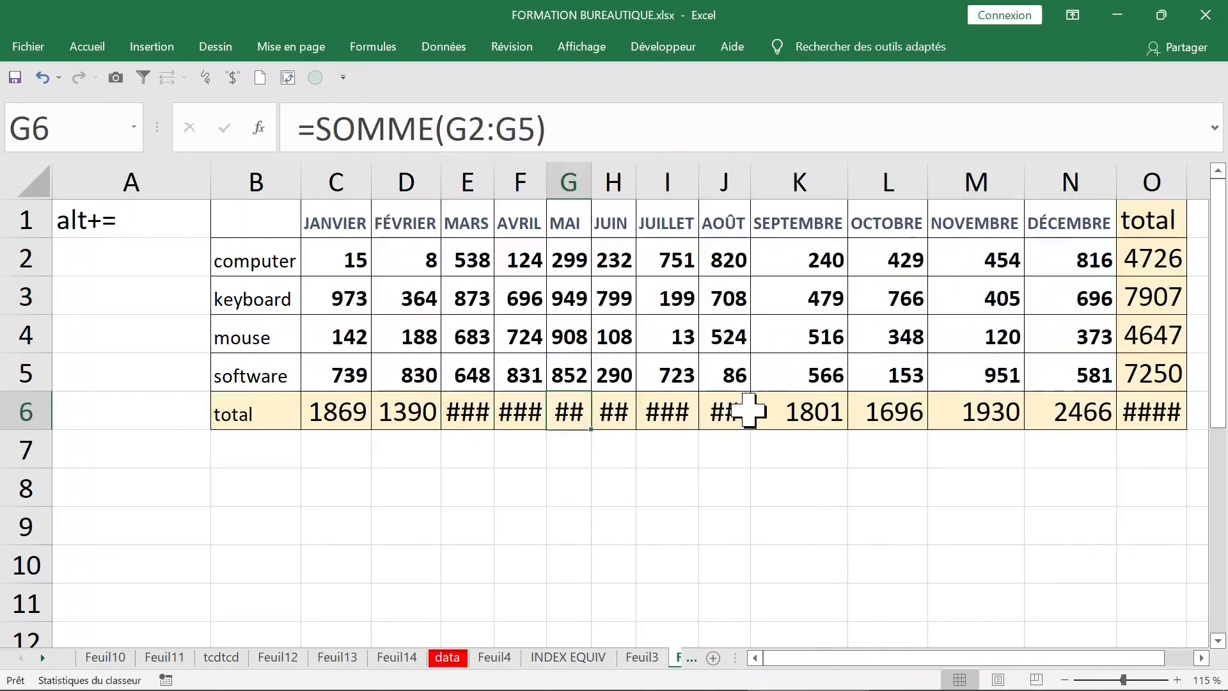
left_click(761, 412)
left_click(520, 414)
left_click(482, 412)
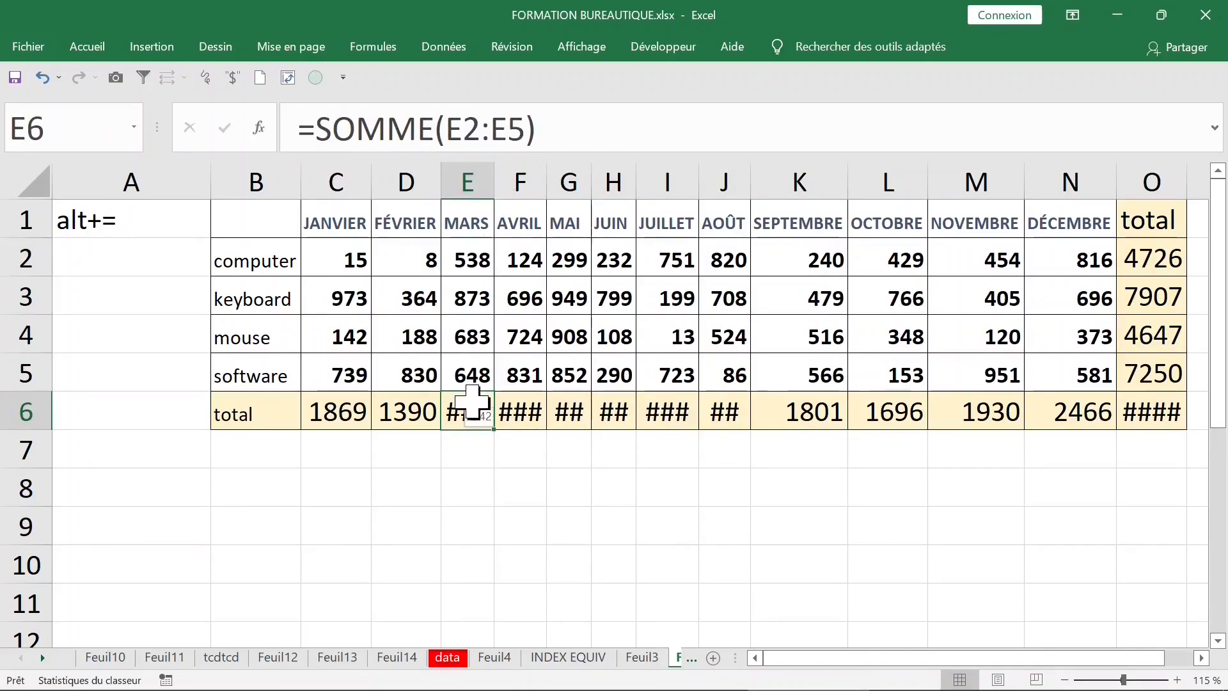
double_click(494, 179)
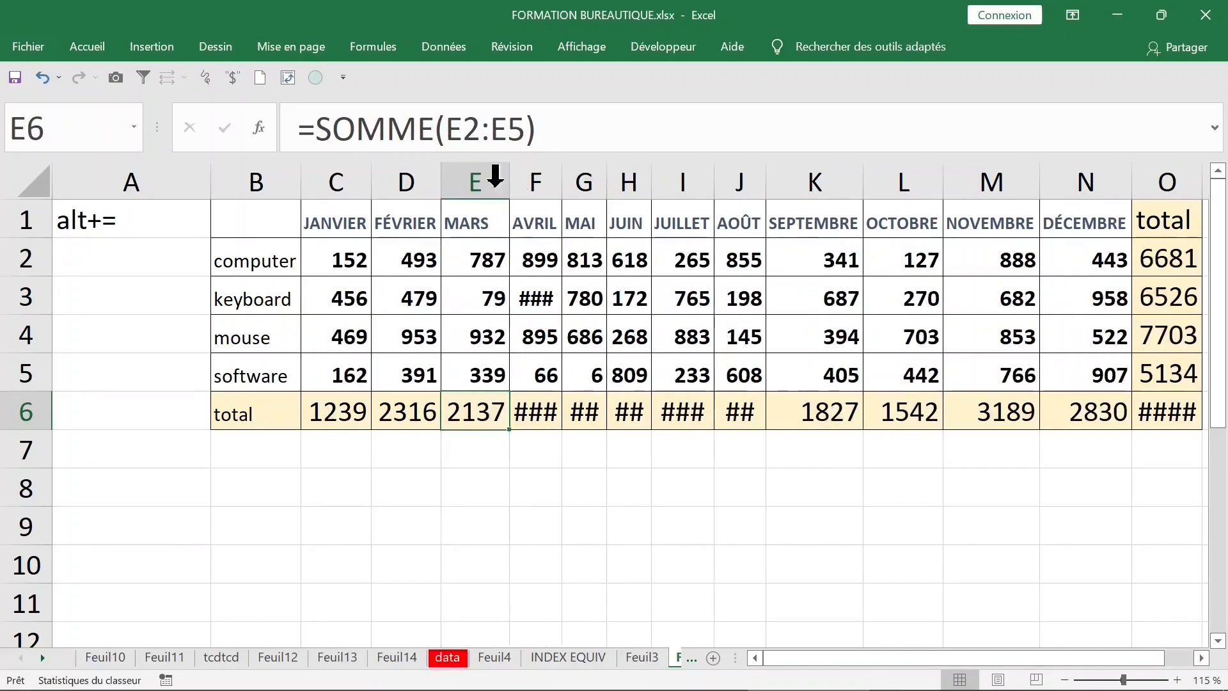
left_click(43, 77)
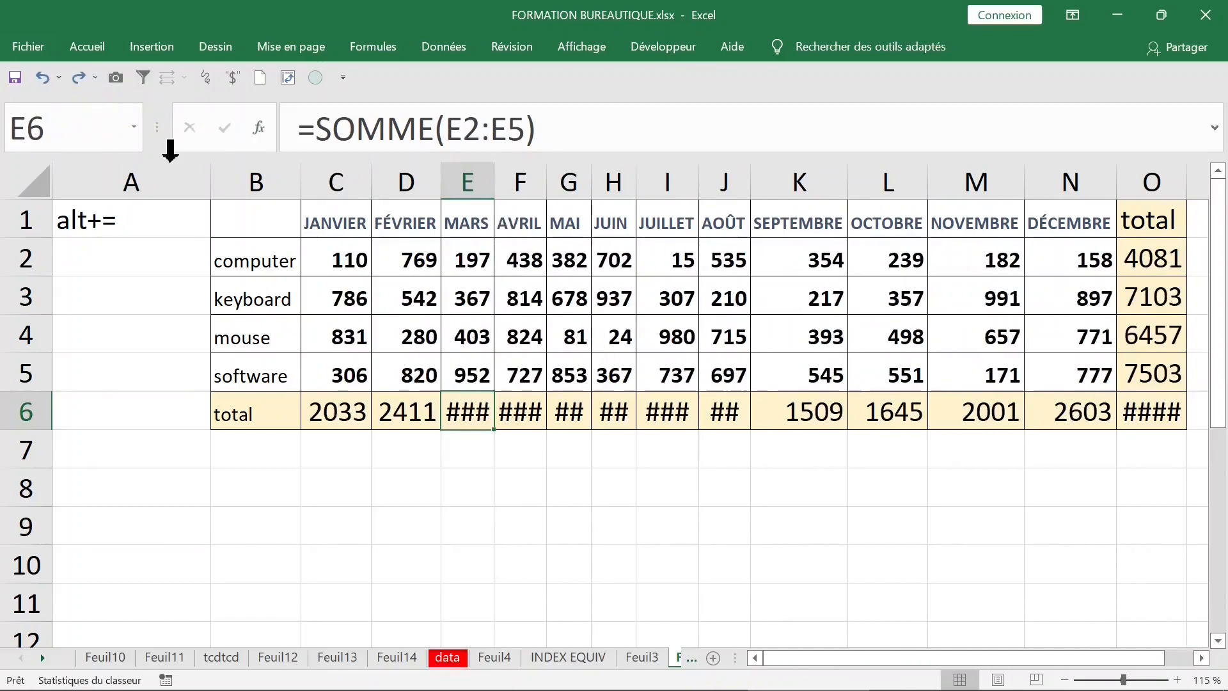
Auto-fit the widths of columns C to O together so the hidden totals display in full.
left_click_drag(336, 181, 1145, 251)
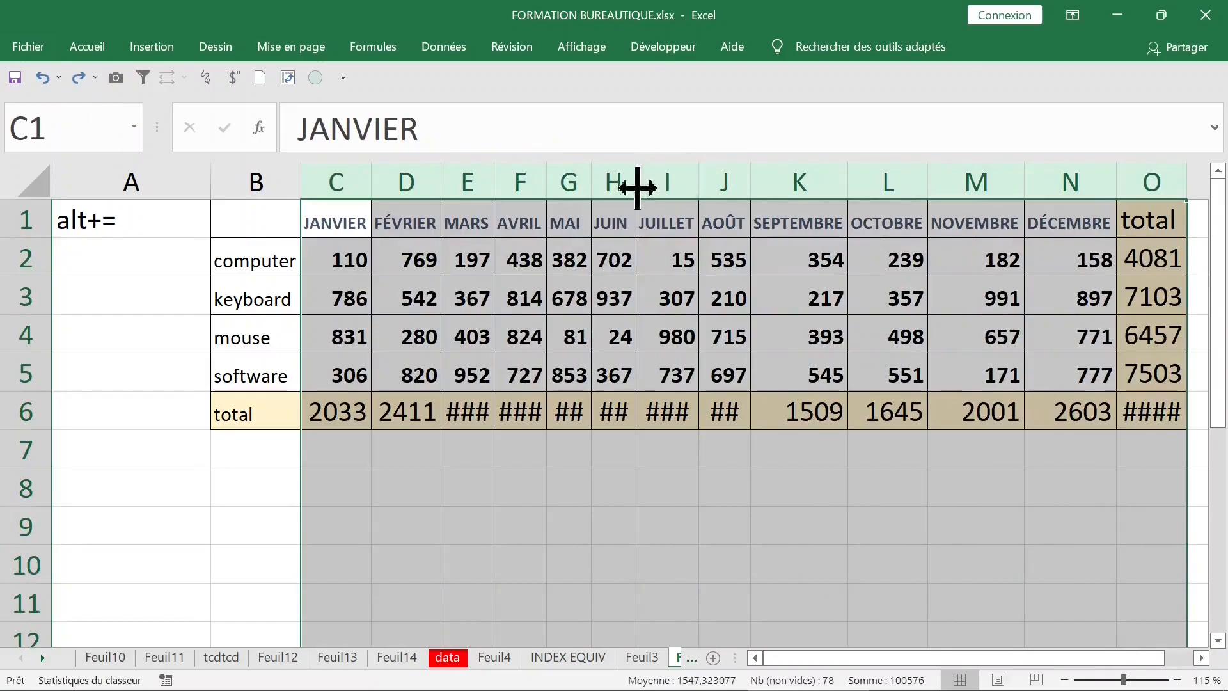
double_click(590, 182)
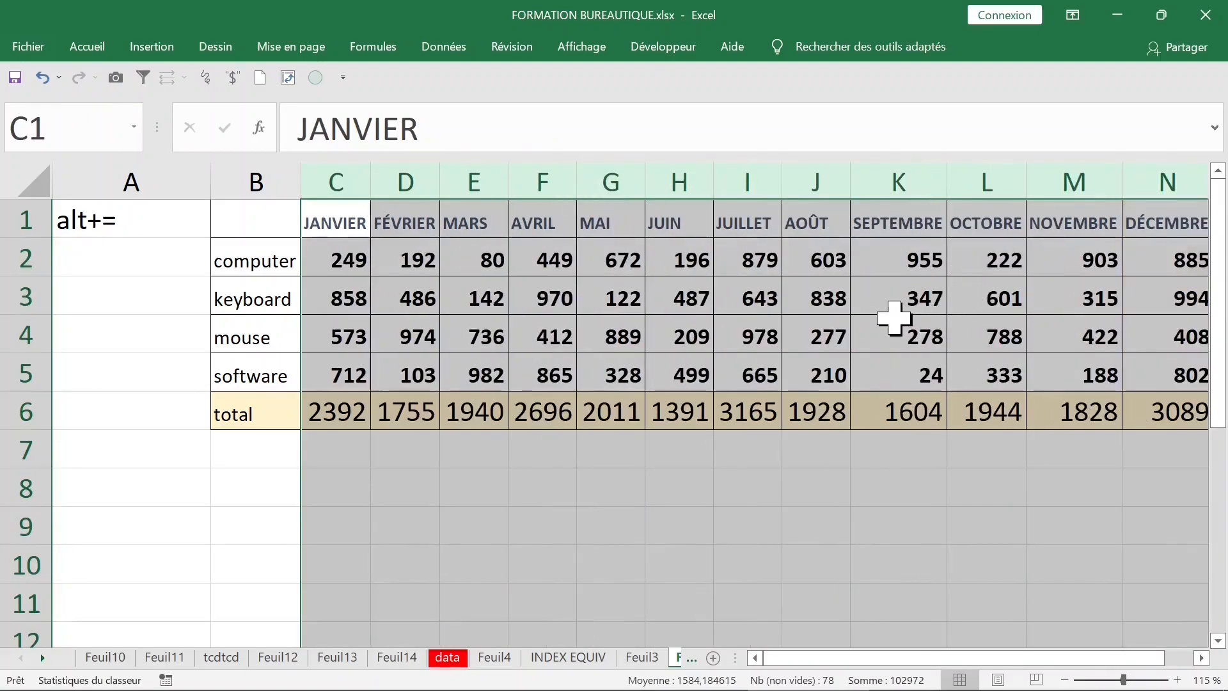
left_click(886, 334)
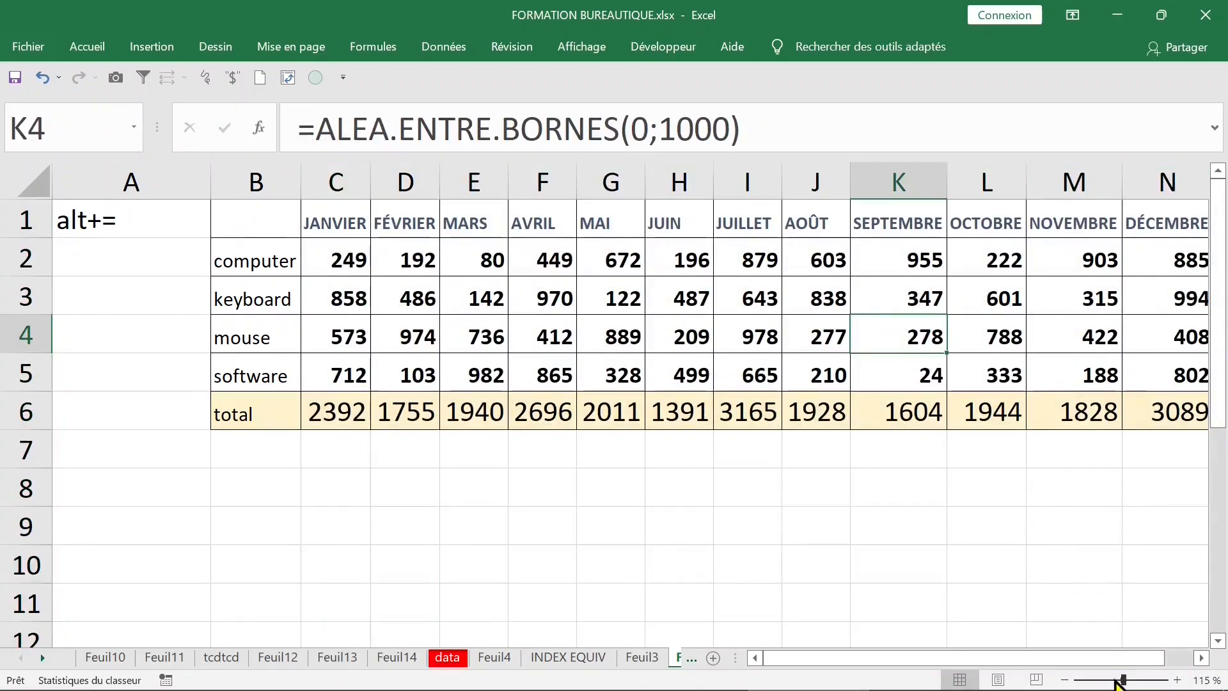
Set the font size of all figures and totals in C2:O6 to 14.
left_click_drag(1123, 682, 1119, 682)
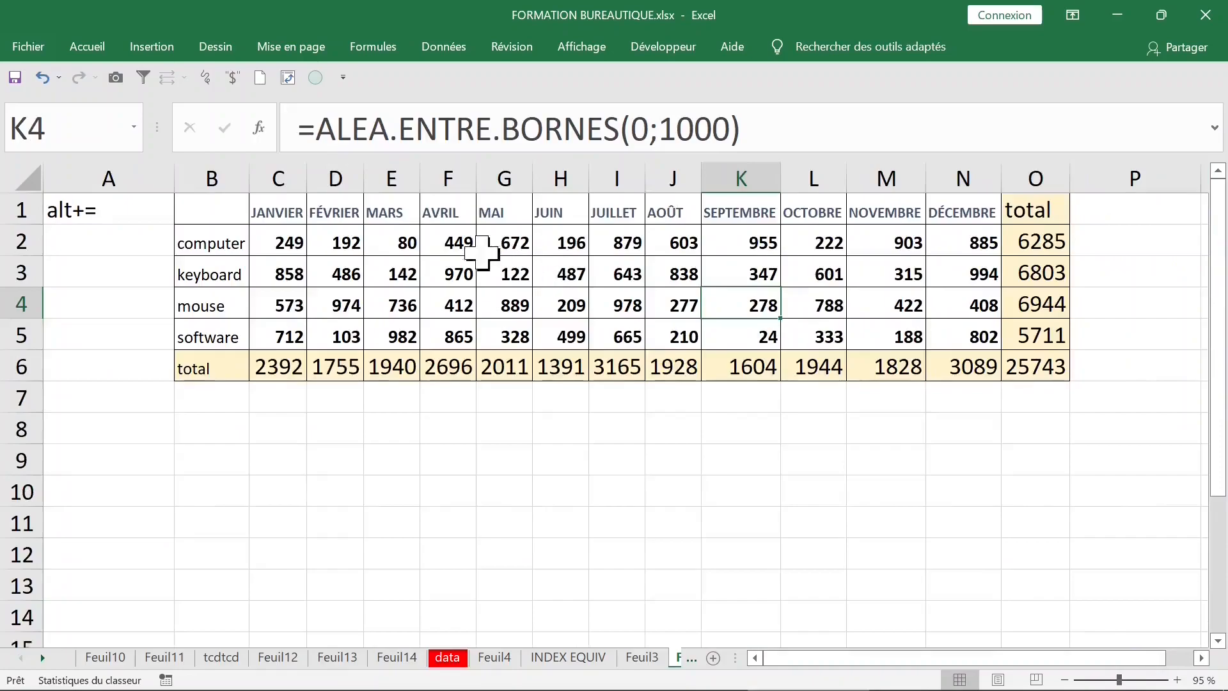
left_click(448, 243)
left_click(293, 242)
left_click_drag(289, 242, 1030, 359)
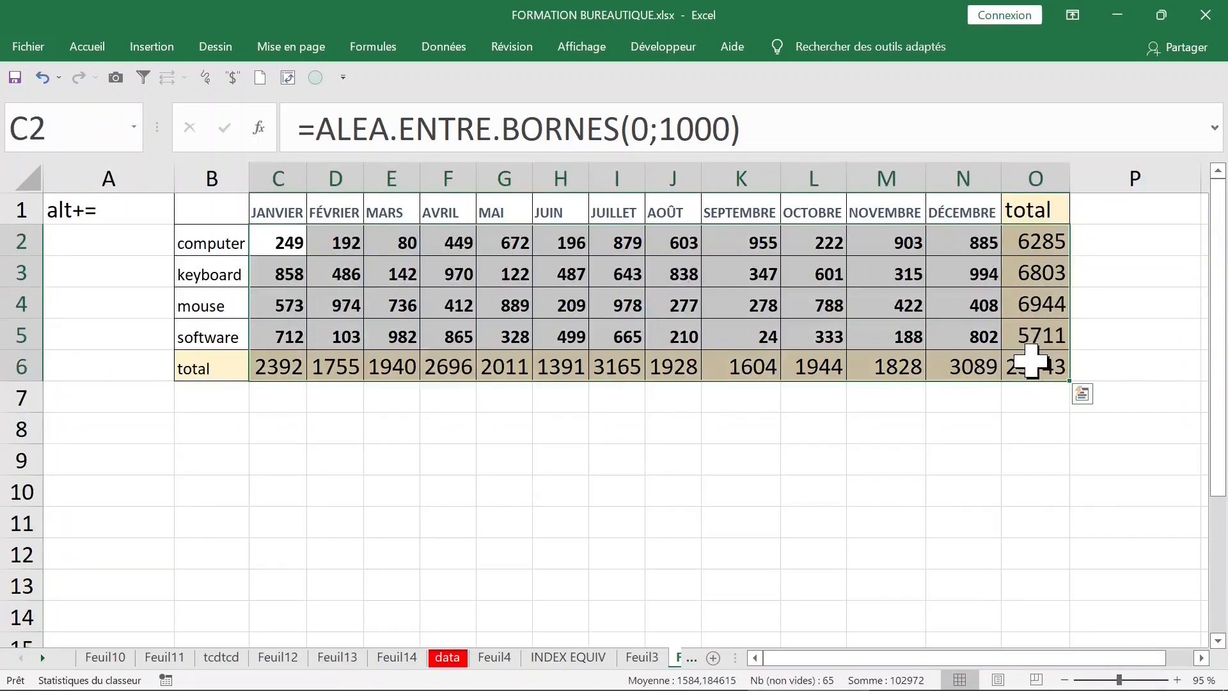
left_click(90, 48)
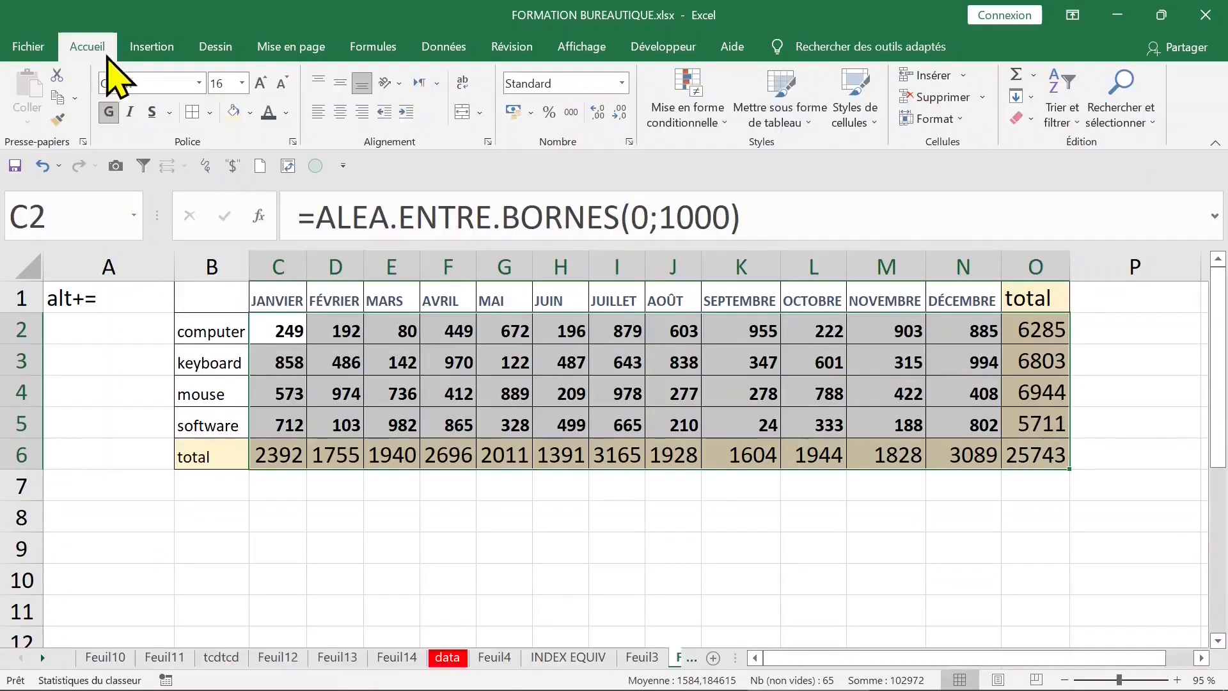
type("14")
key("Return")
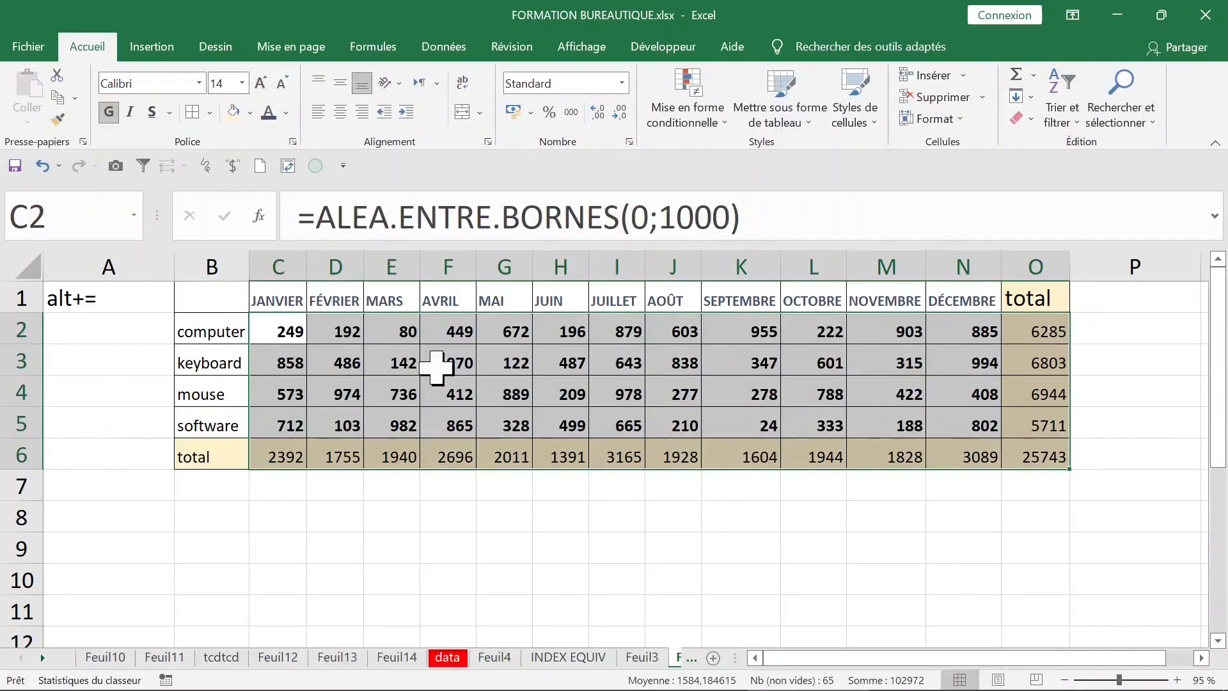
Auto-fit columns C to O again to match the resized figures.
left_click(432, 358)
left_click_drag(282, 264, 1036, 267)
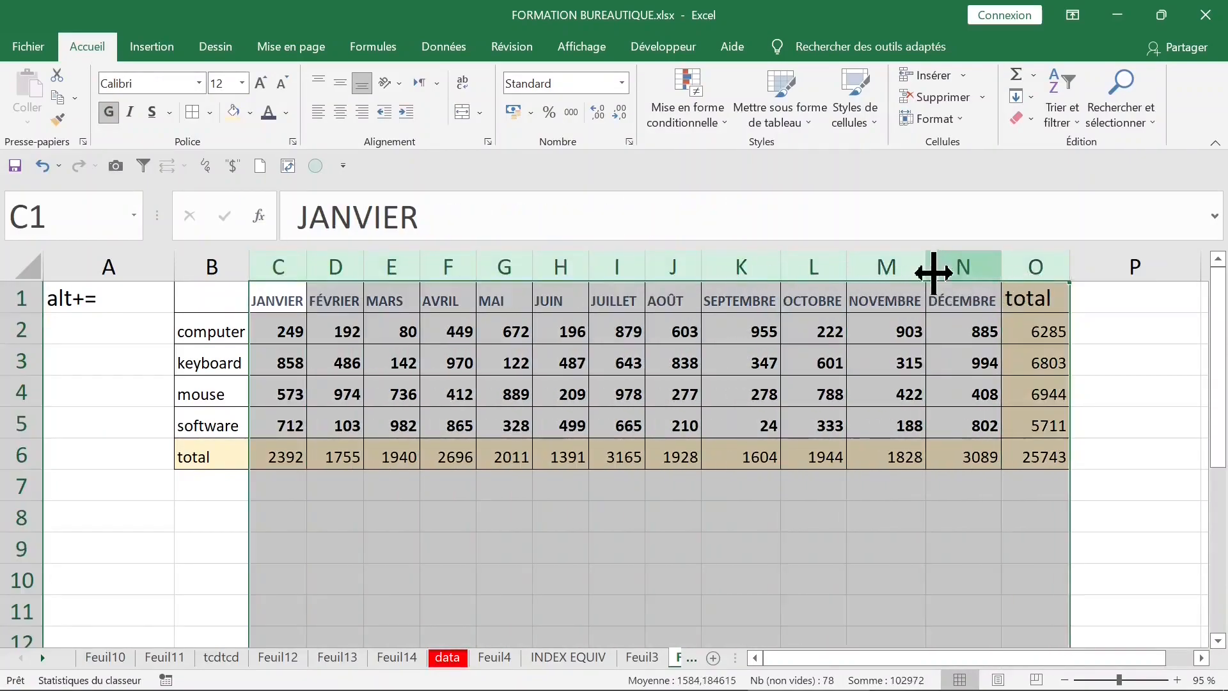
double_click(927, 267)
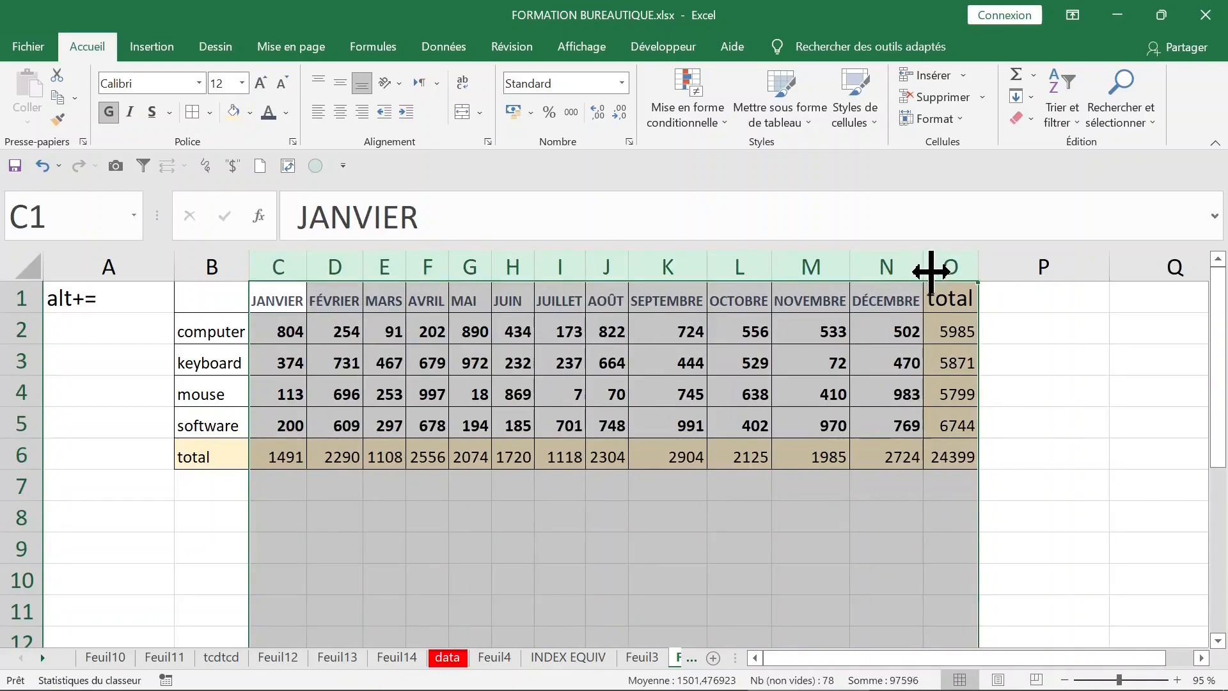
left_click(512, 484)
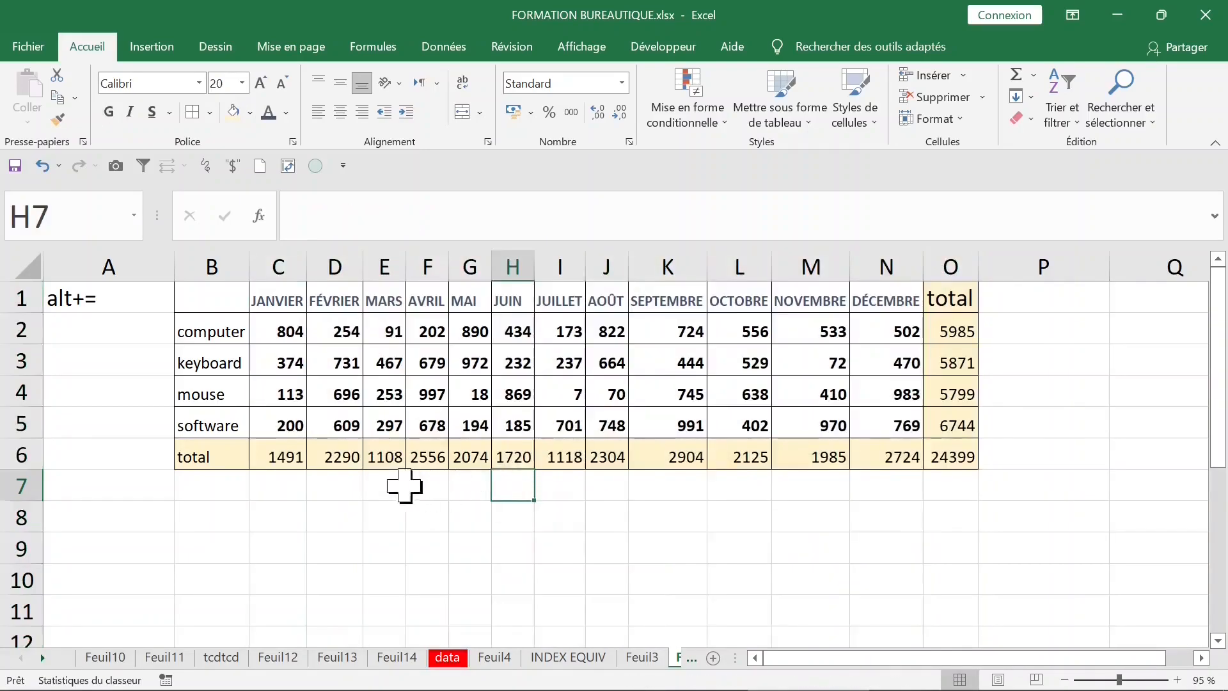
Remove bold from the monthly figures in C2:N5 and make the totals in O2:O6 and C6:O6 bold.
left_click_drag(286, 328, 904, 414)
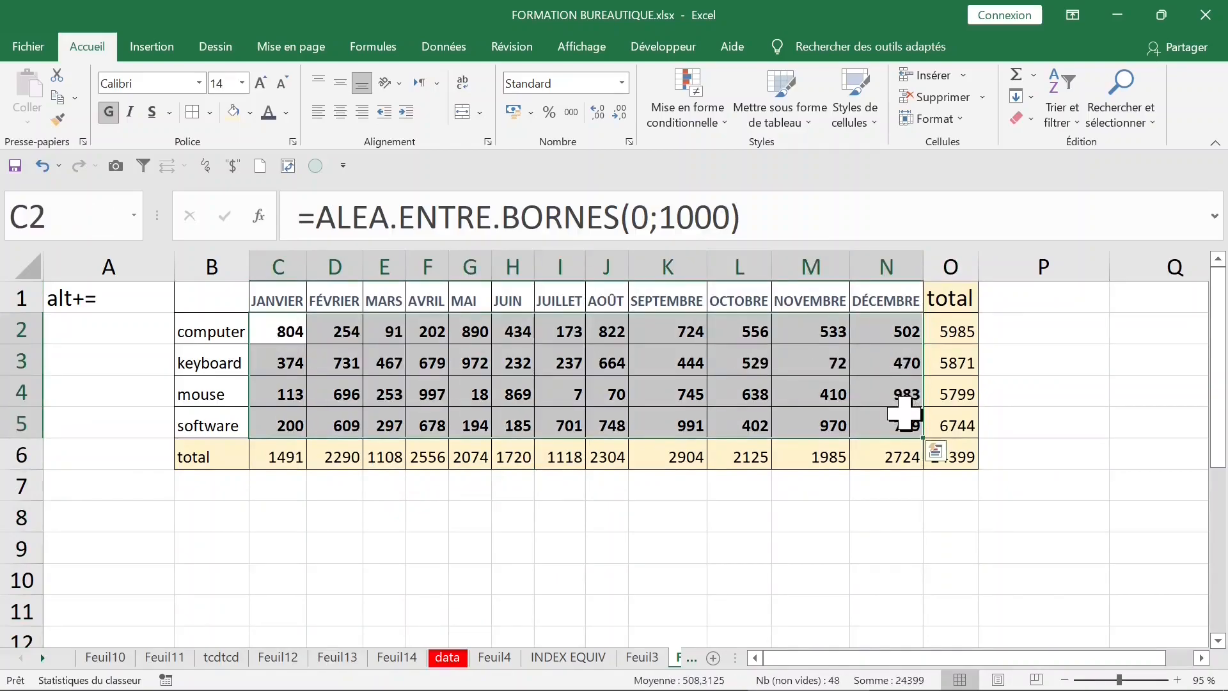
key("ctrl+g")
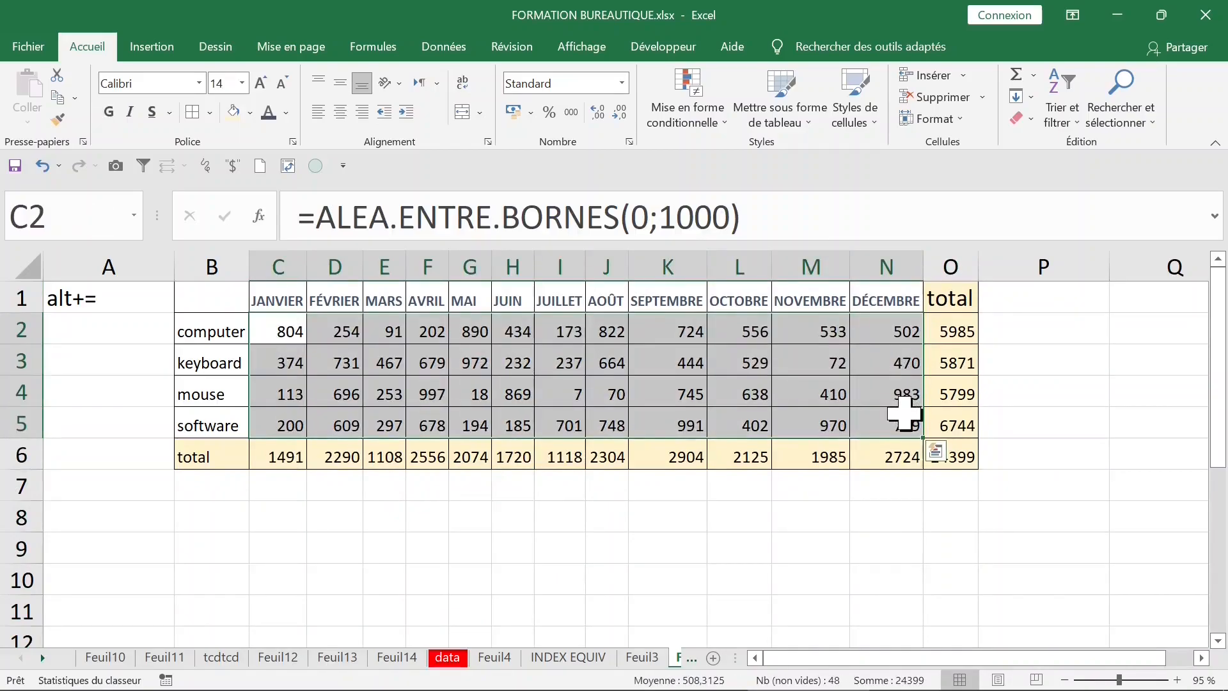
left_click_drag(934, 327, 951, 450)
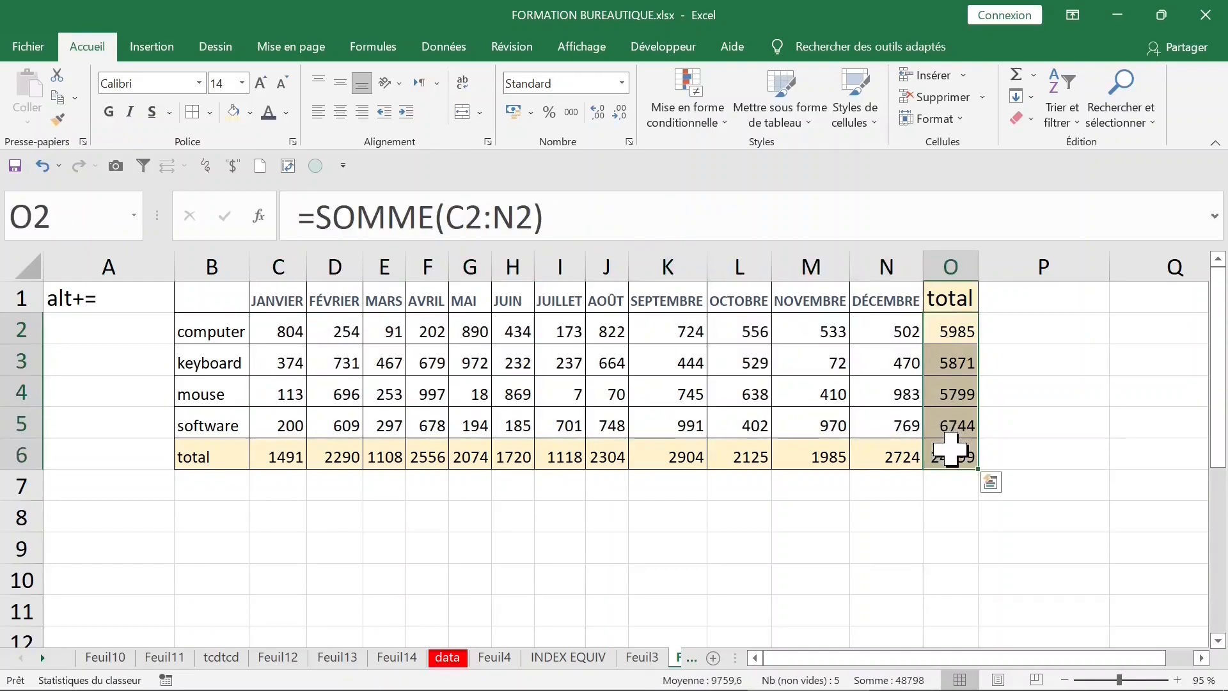
key("ctrl+g")
key("ctrl+q")
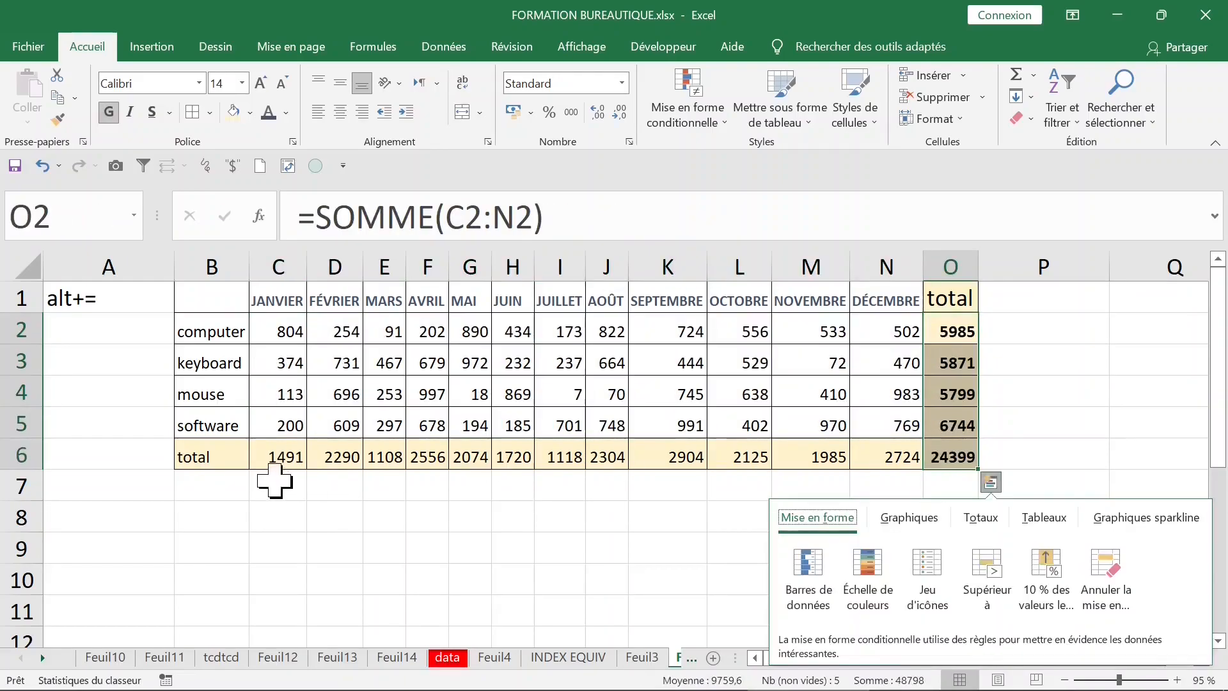
left_click_drag(277, 460, 926, 463)
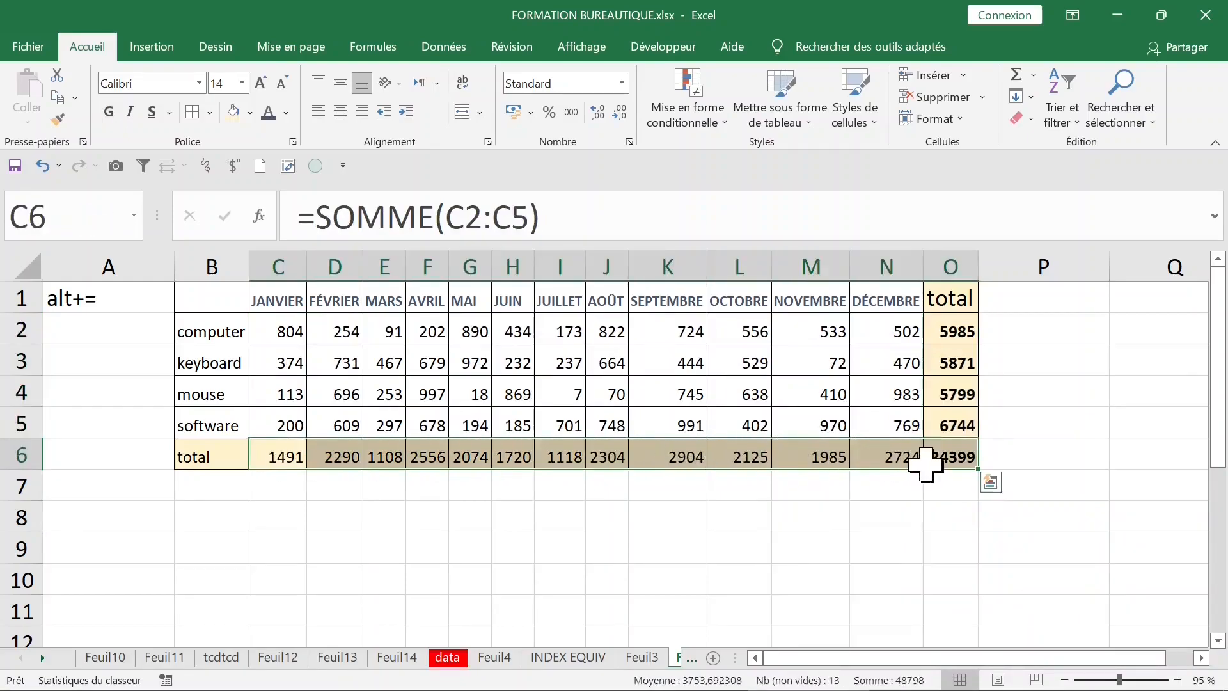
key("ctrl+g")
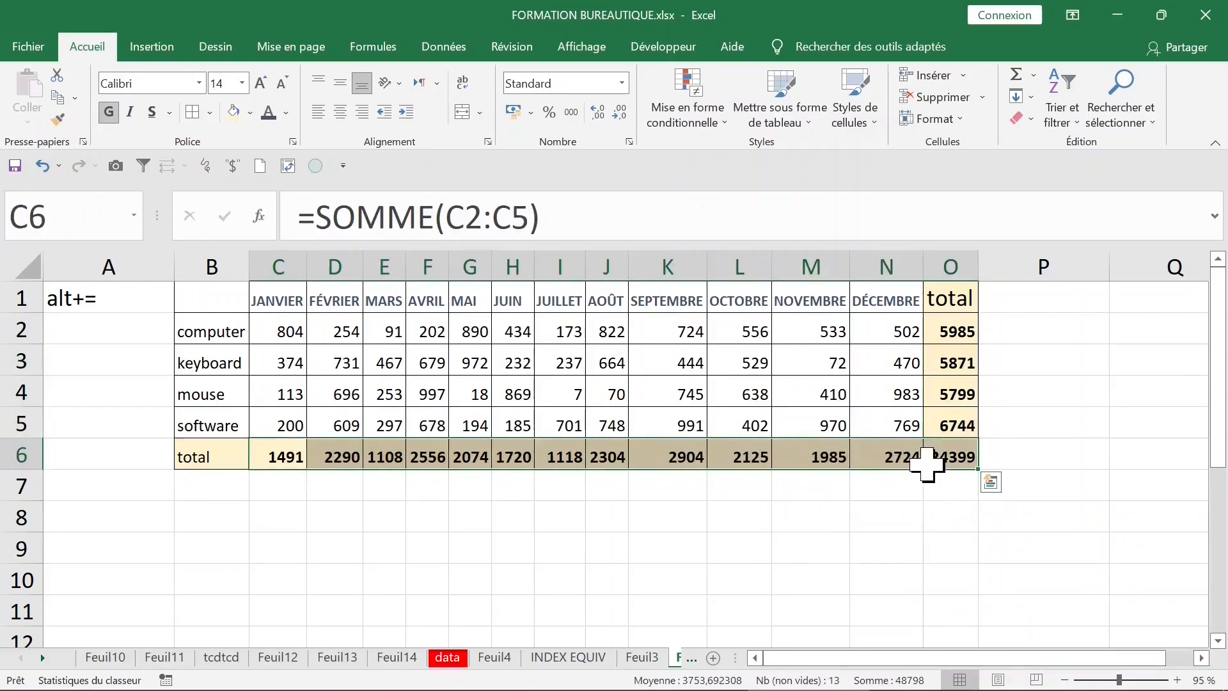
Deselect the totals row and collapse the ribbon to give the worksheet more room.
left_click(894, 390)
left_click(697, 394)
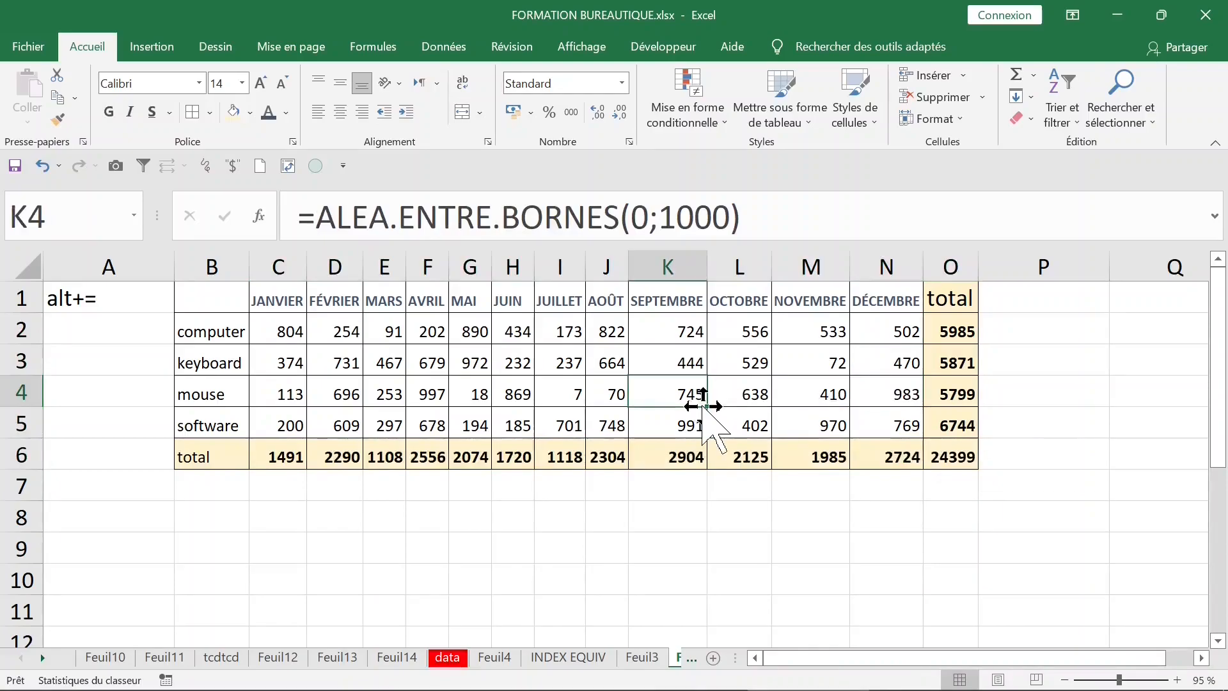
double_click(94, 55)
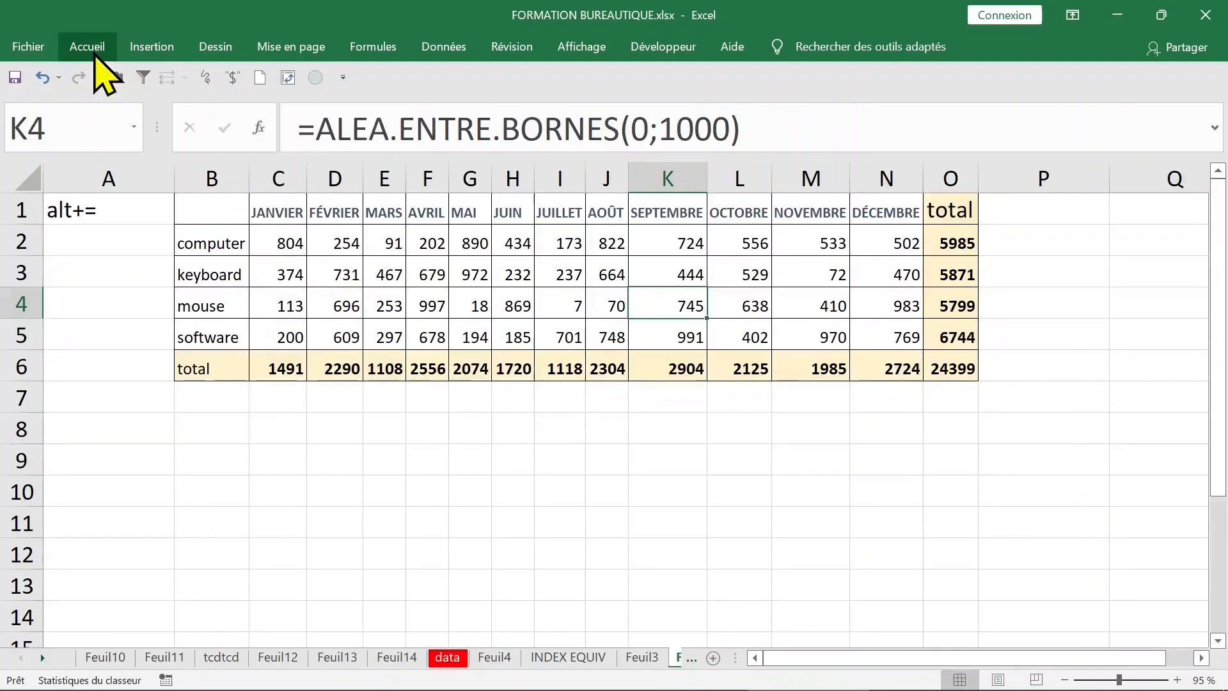